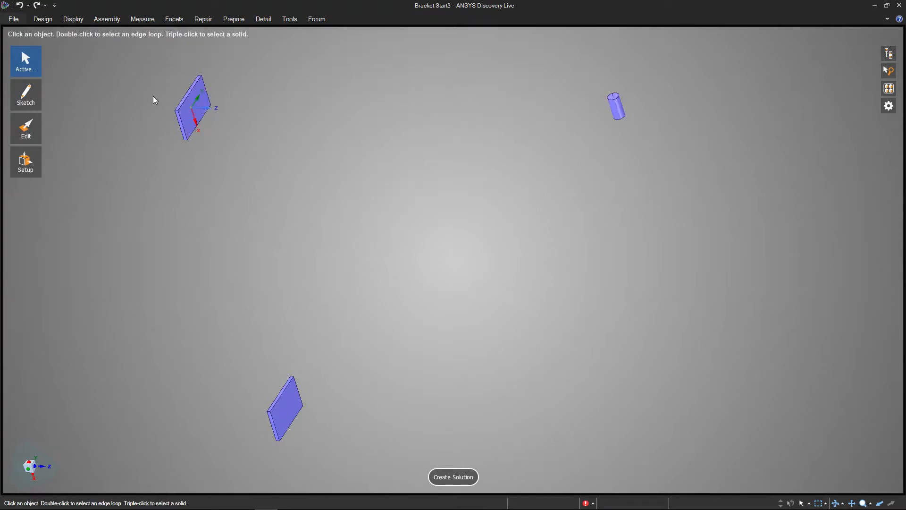
- Start a line sketch on the plane perpendicular to the X axis, running from the upper plate's origin to the small cylinder
{"action": "middle_click_drag", "start_coordinate": [165, 121], "coordinate": [226, 168], "text": "shift"}
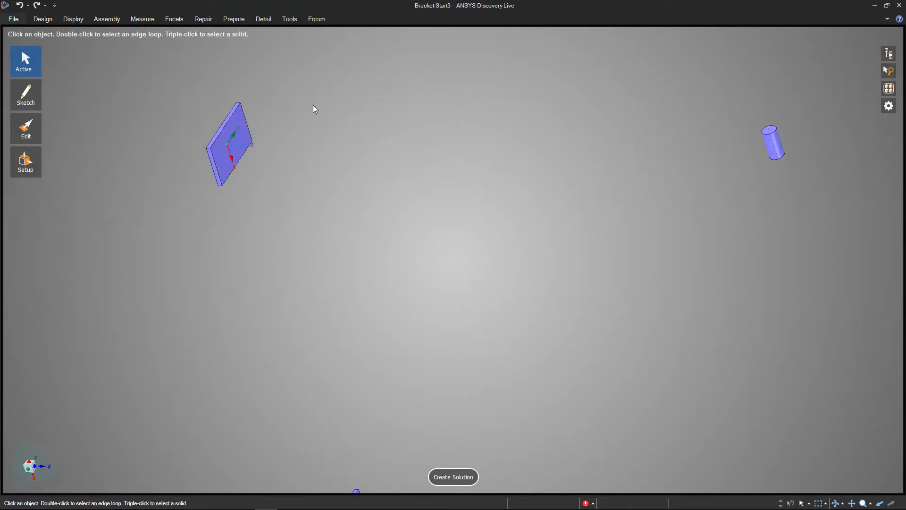
{"action": "mouse_move", "coordinate": [26, 97]}
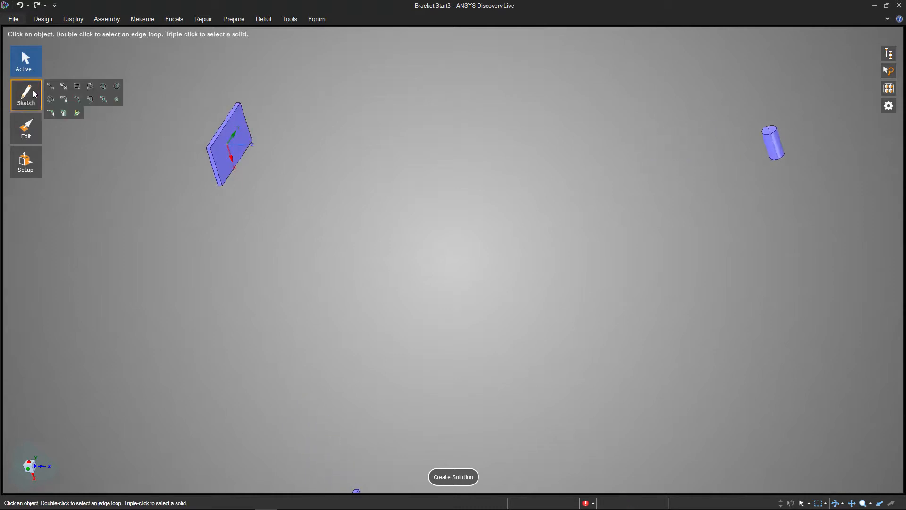
{"action": "mouse_move", "coordinate": [51, 103]}
{"action": "left_click", "coordinate": [54, 87]}
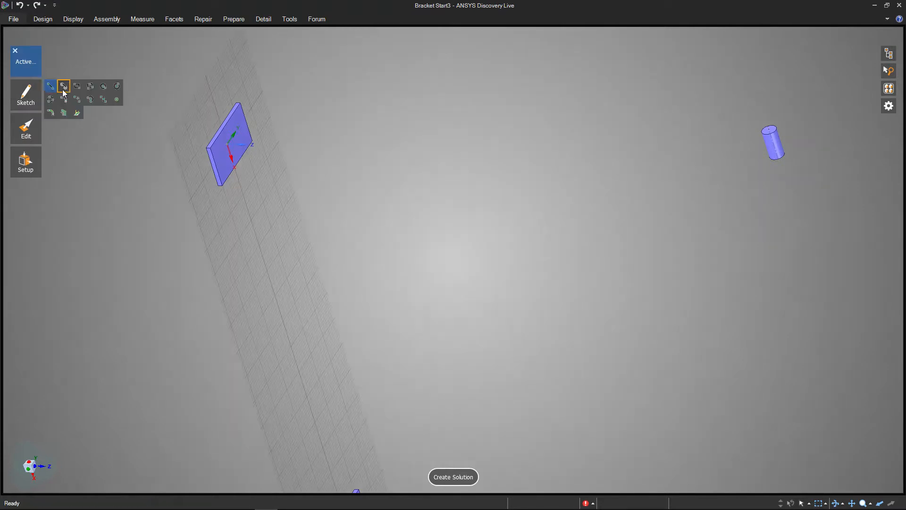
{"action": "left_click", "coordinate": [230, 155]}
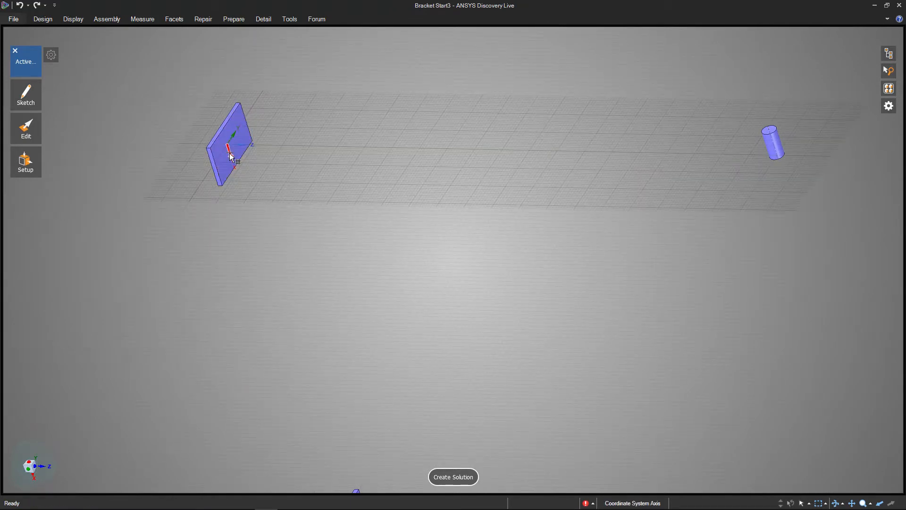
{"action": "left_click", "coordinate": [230, 155]}
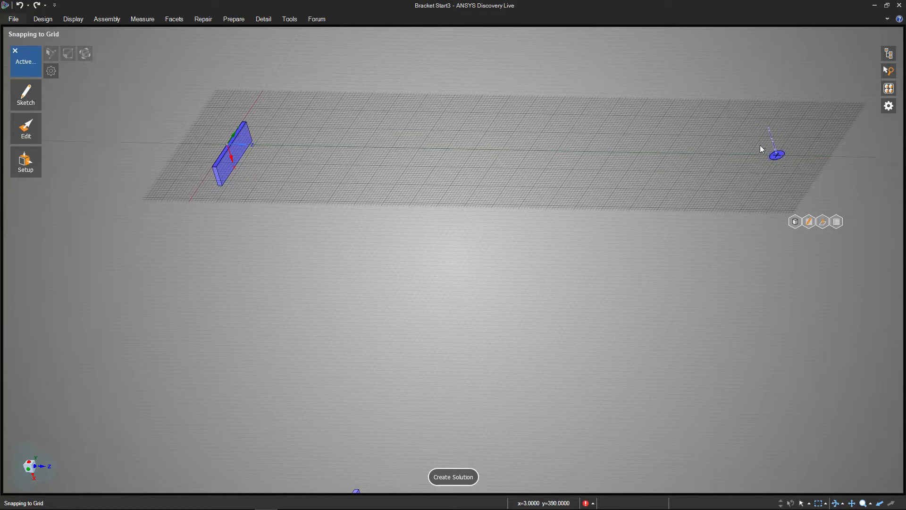
- Create a 10 mm diameter cylinder from the upper plate's origin to the small cylinder's centre and return to 3D mode
{"action": "mouse_move", "coordinate": [16, 55]}
{"action": "left_click", "coordinate": [43, 19]}
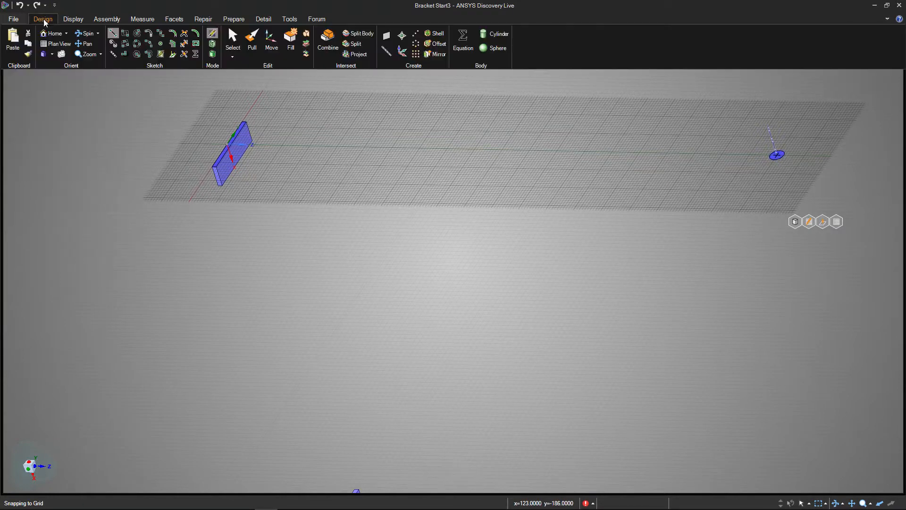
{"action": "left_click", "coordinate": [497, 37]}
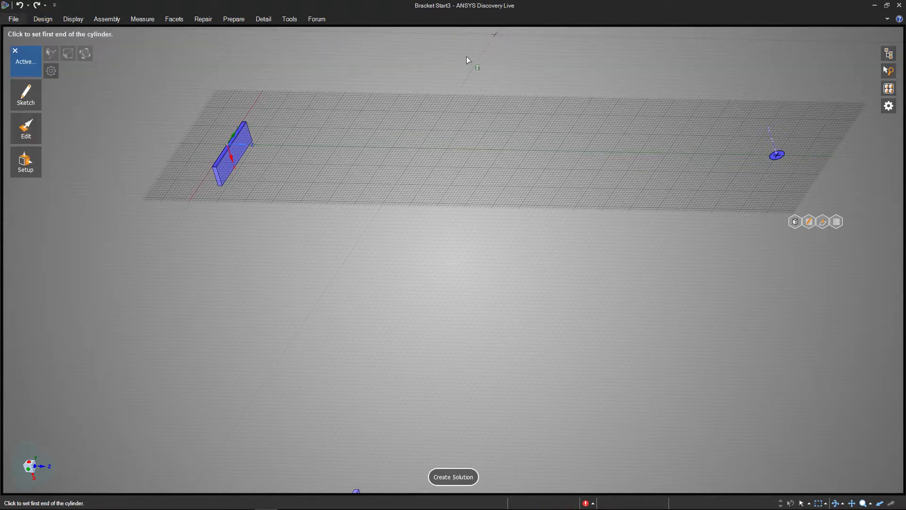
{"action": "middle_click_drag", "start_coordinate": [212, 139], "coordinate": [256, 238], "text": "shift"}
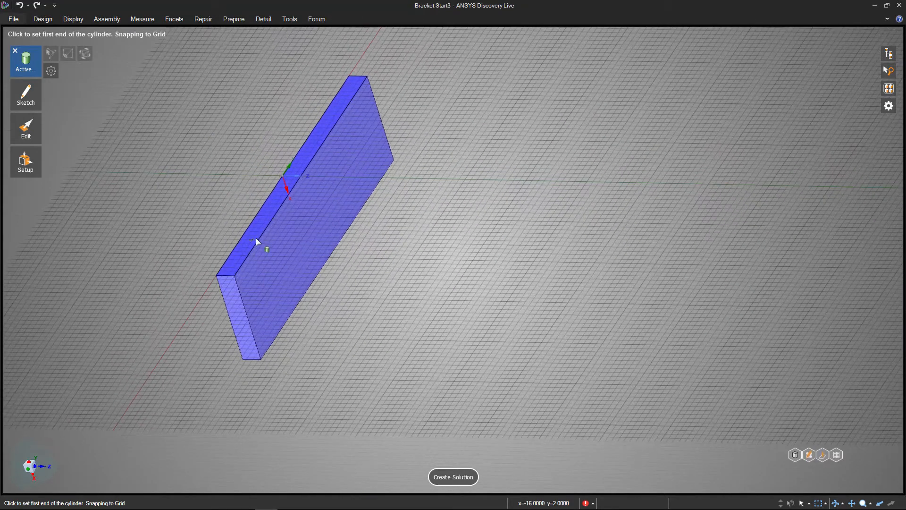
{"action": "left_click", "coordinate": [284, 174]}
{"action": "scroll", "coordinate": [593, 242], "scroll_direction": "down", "scroll_amount": 5}
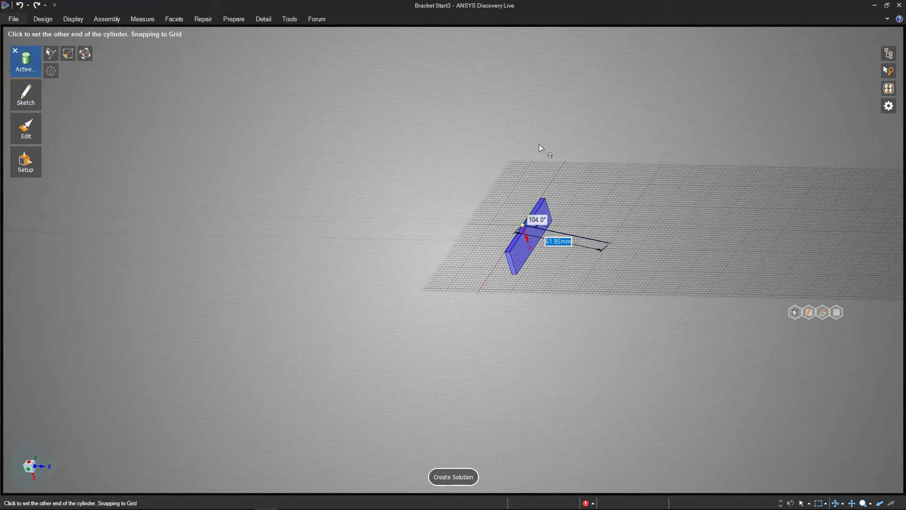
{"action": "middle_click_drag", "start_coordinate": [758, 233], "coordinate": [291, 224], "text": "shift"}
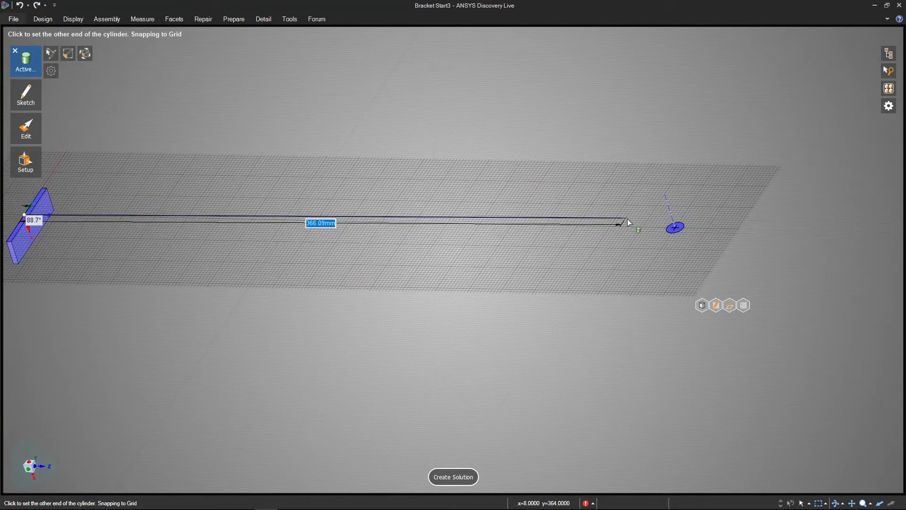
{"action": "left_click", "coordinate": [676, 229]}
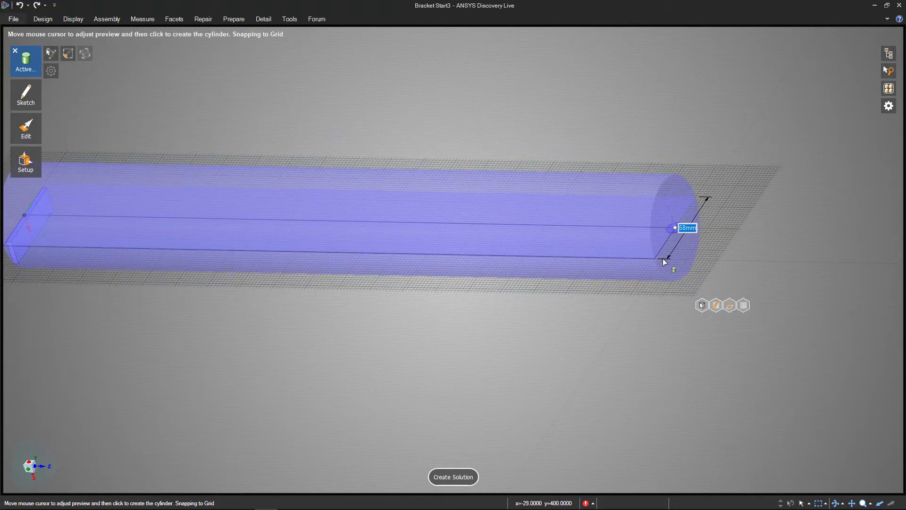
{"action": "type", "text": "10"}
{"action": "key", "text": "Return"}
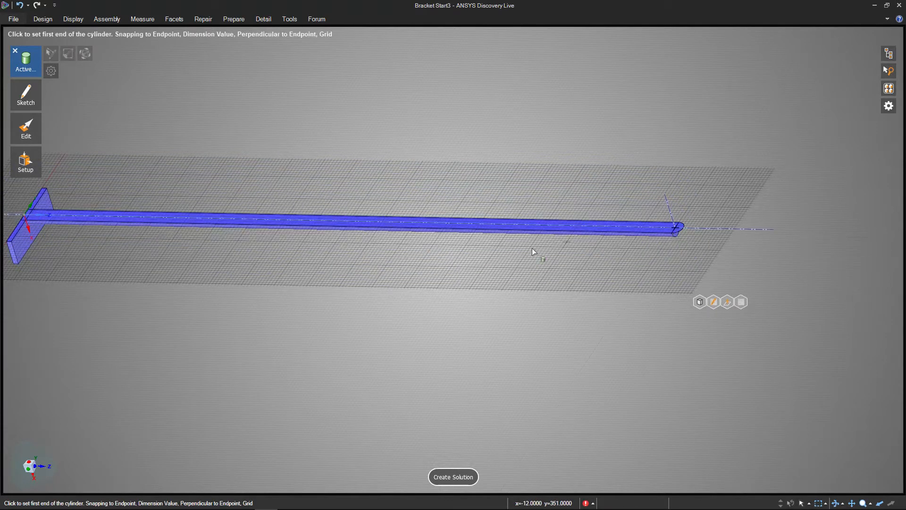
{"action": "middle_click_drag", "start_coordinate": [407, 309], "coordinate": [477, 274], "text": "shift"}
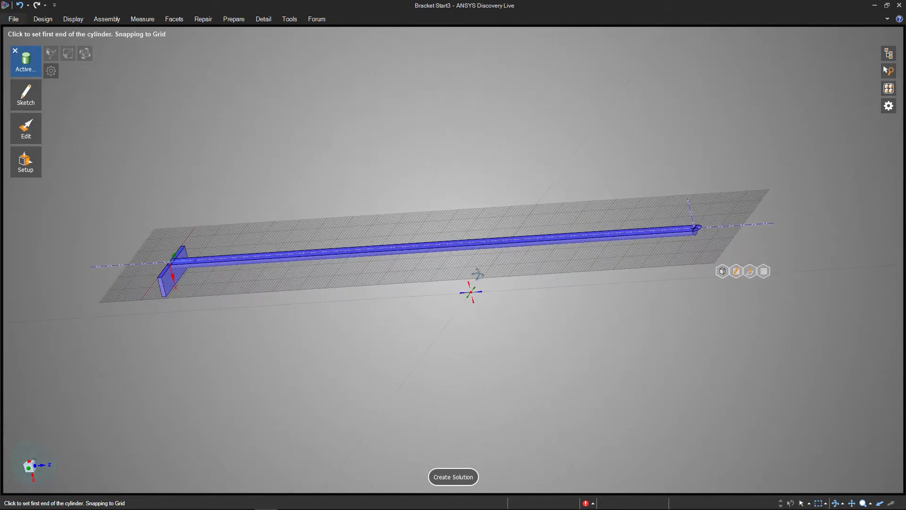
{"action": "left_click", "coordinate": [722, 272]}
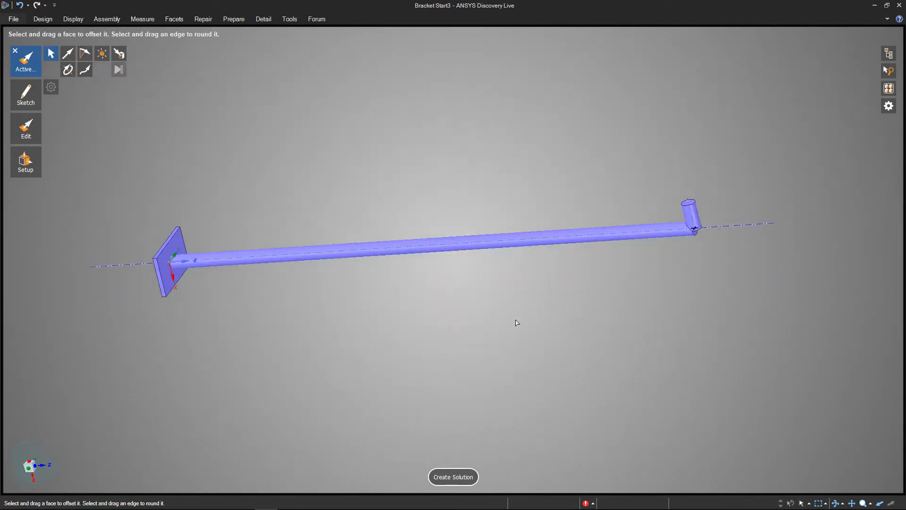
- Pull the rod's exposed end face up to the small cylinder's side face to complete the corner joint
{"action": "middle_click_drag", "start_coordinate": [461, 339], "coordinate": [589, 258], "text": "shift"}
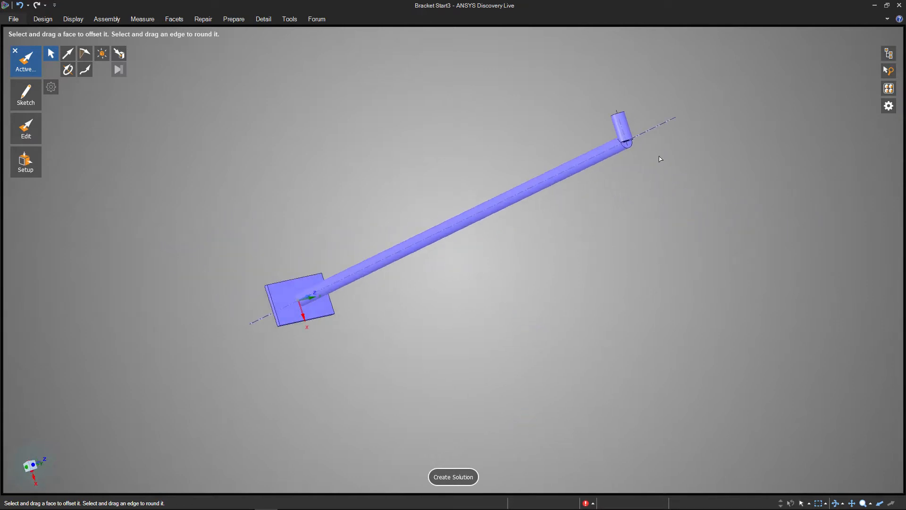
{"action": "scroll", "coordinate": [637, 148], "scroll_direction": "up", "scroll_amount": 5}
{"action": "left_click", "coordinate": [594, 134]}
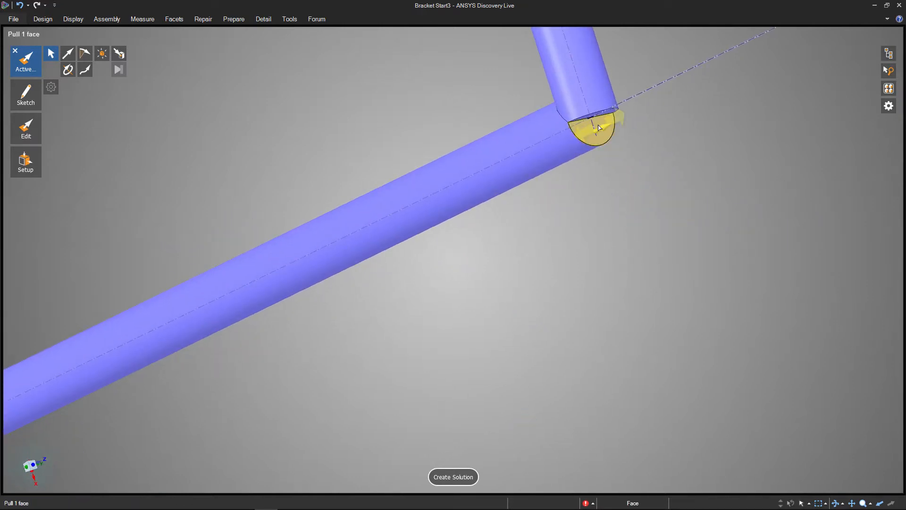
{"action": "key", "text": "Escape"}
{"action": "mouse_move", "coordinate": [655, 154]}
{"action": "middle_mouse_down"}
{"action": "mouse_move", "coordinate": [656, 181]}
{"action": "mouse_move", "coordinate": [655, 153]}
{"action": "middle_mouse_up"}
{"action": "middle_click_drag", "start_coordinate": [583, 193], "coordinate": [510, 296], "text": "shift"}
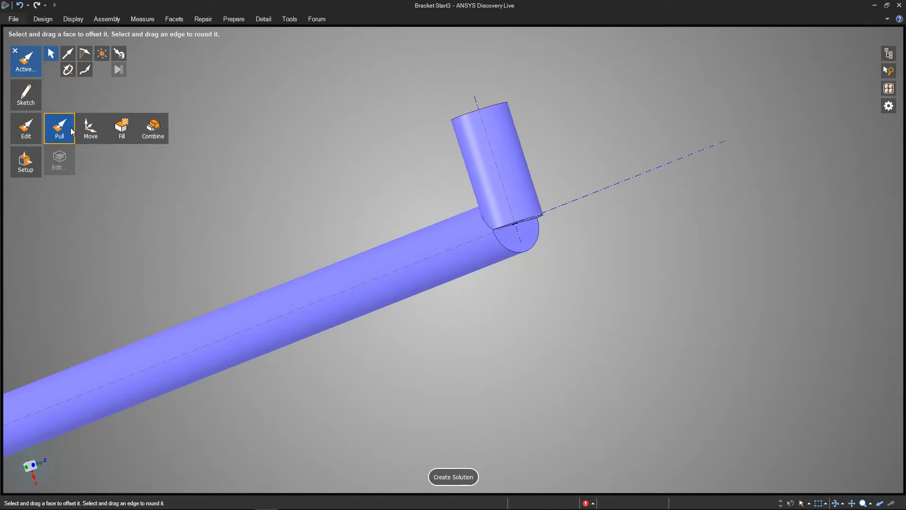
{"action": "left_click", "coordinate": [532, 236]}
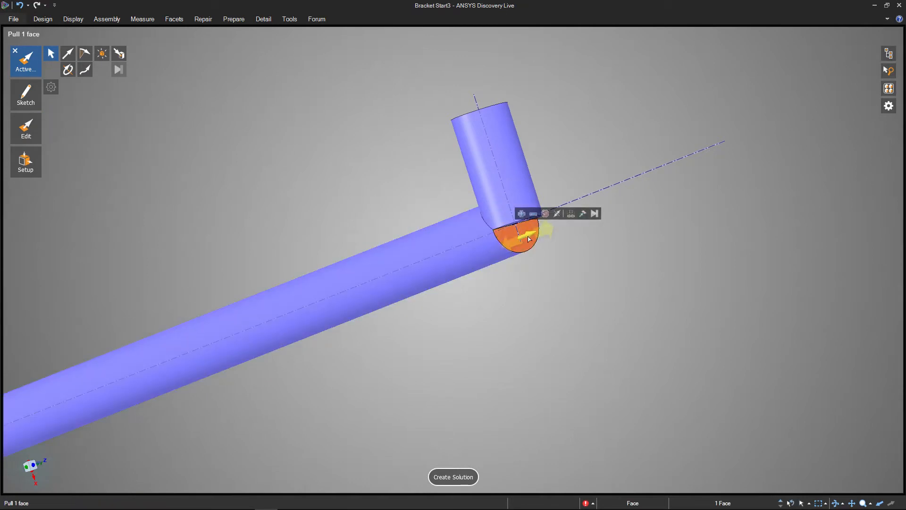
{"action": "mouse_move", "coordinate": [548, 226]}
{"action": "left_mouse_down"}
{"action": "mouse_move", "coordinate": [542, 218]}
{"action": "mouse_move", "coordinate": [534, 239]}
{"action": "mouse_move", "coordinate": [532, 232]}
{"action": "left_mouse_up"}
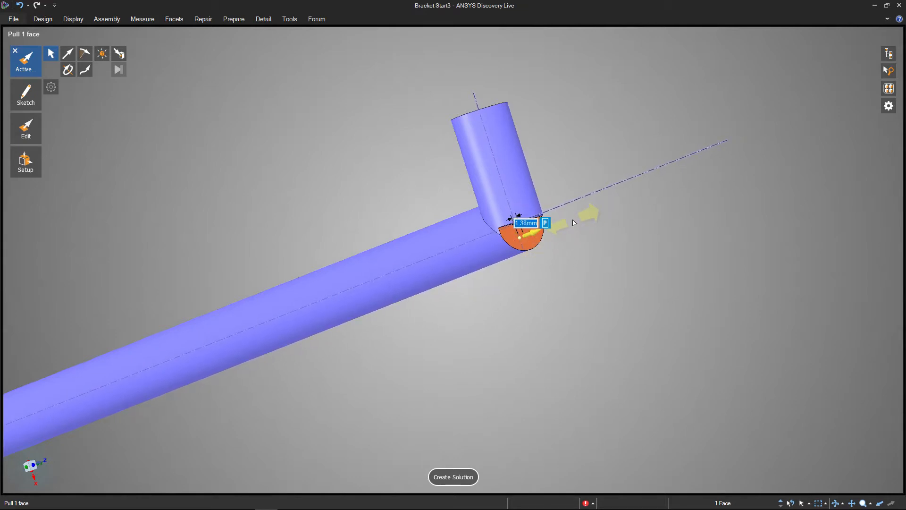
{"action": "type", "text": "0"}
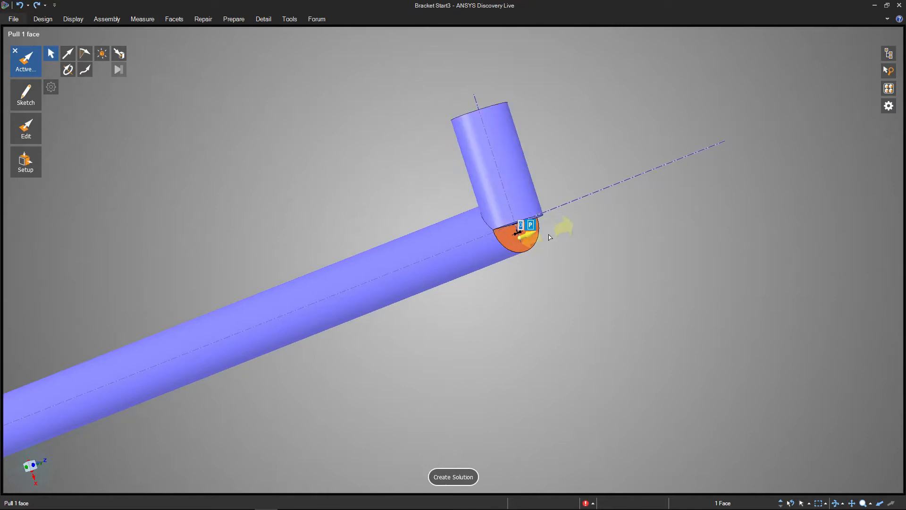
{"action": "mouse_move", "coordinate": [526, 221]}
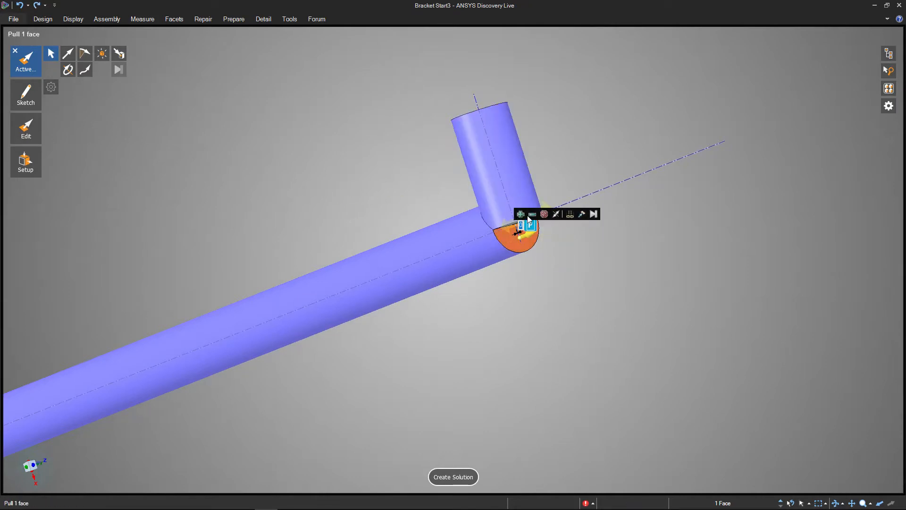
{"action": "left_click", "coordinate": [580, 214]}
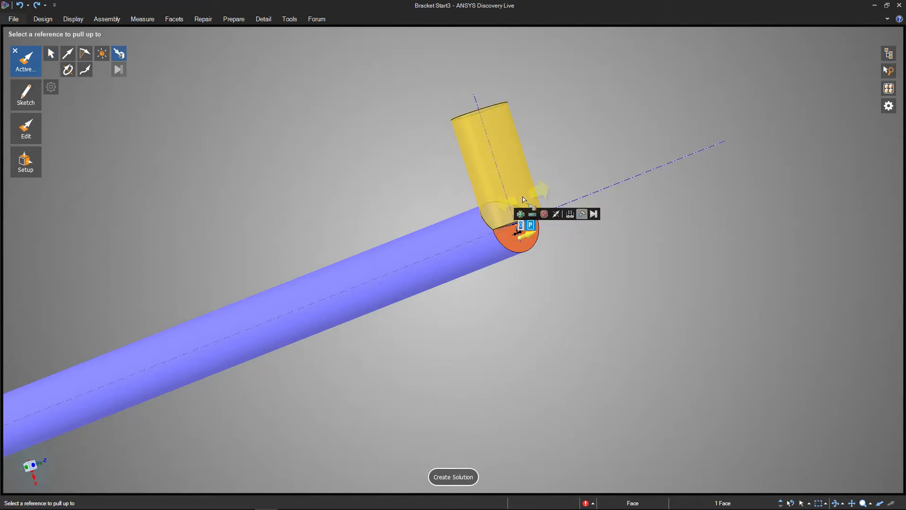
{"action": "left_click", "coordinate": [523, 239]}
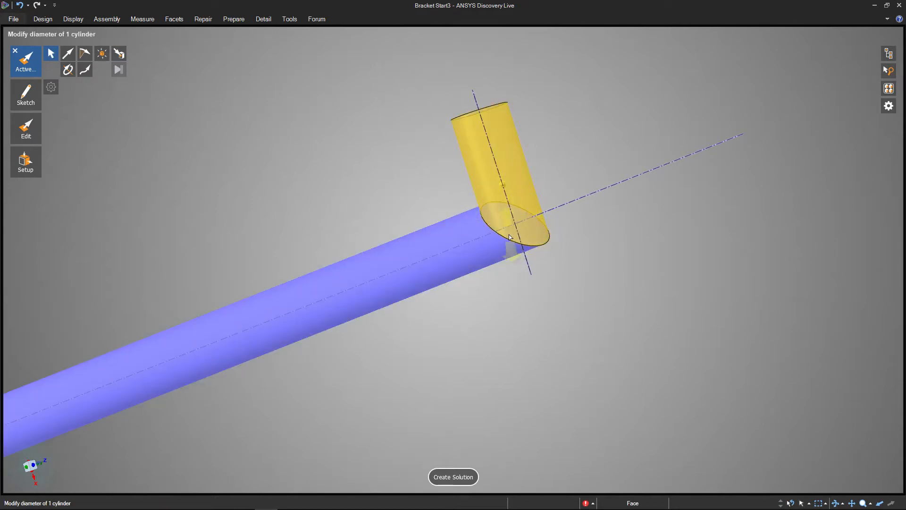
{"action": "left_click", "coordinate": [545, 295]}
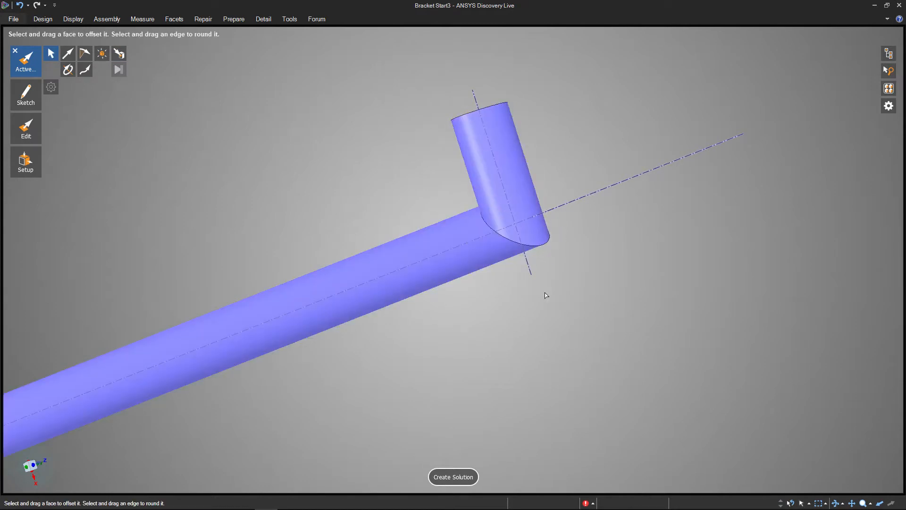
{"action": "left_click", "coordinate": [14, 52]}
- Start a line sketch on the plane perpendicular to the Y axis, cutting through the rod and both plates
{"action": "middle_click_drag", "start_coordinate": [348, 333], "coordinate": [398, 328], "text": "shift"}
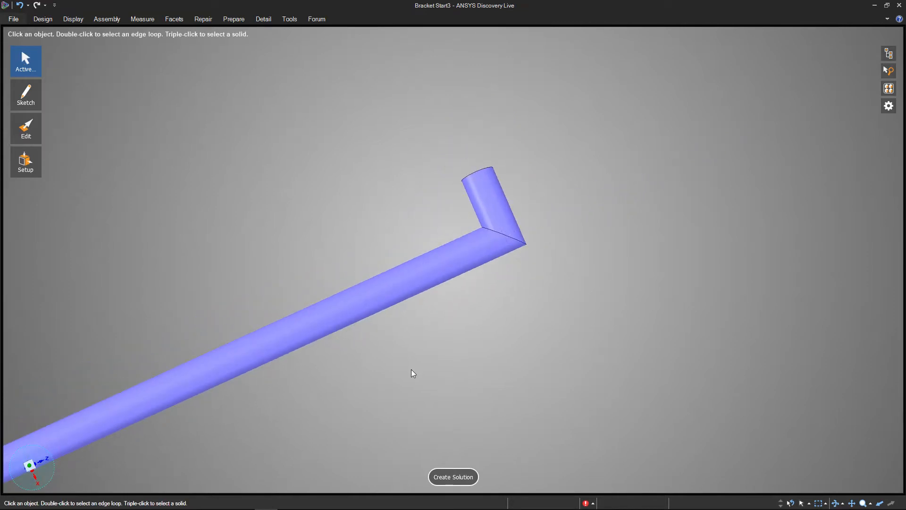
{"action": "key", "text": "z"}
{"action": "middle_click_drag", "start_coordinate": [543, 276], "coordinate": [595, 264]}
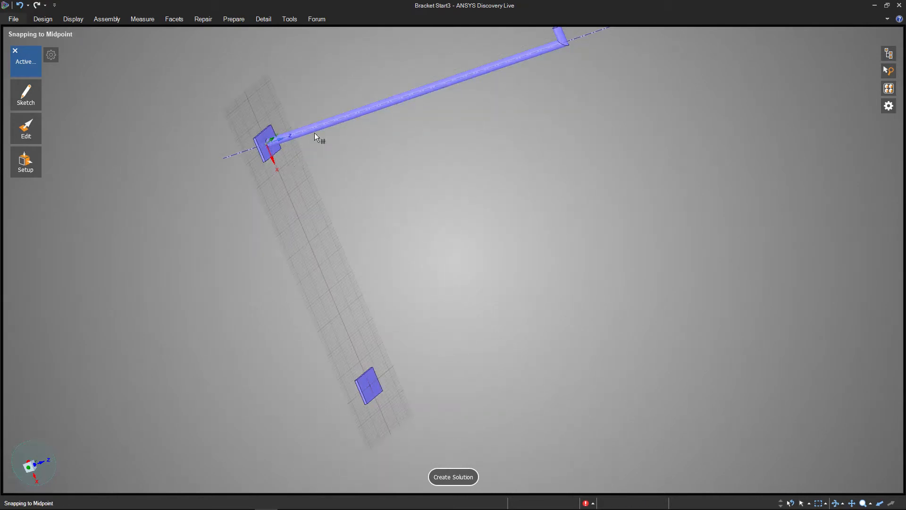
{"action": "middle_click_drag", "start_coordinate": [268, 139], "coordinate": [343, 284], "text": "ctrl"}
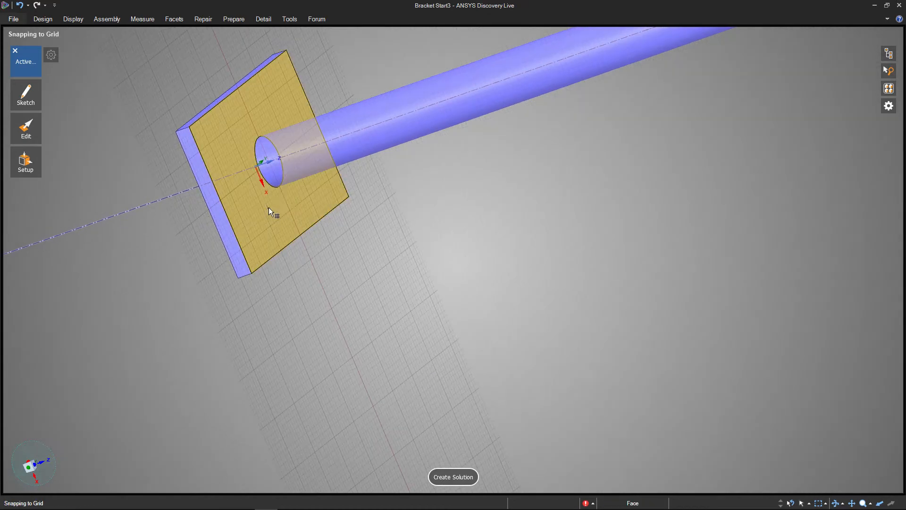
{"action": "left_click", "coordinate": [261, 178]}
{"action": "middle_click_drag", "start_coordinate": [247, 179], "coordinate": [271, 173], "text": "shift"}
{"action": "scroll", "coordinate": [275, 171], "scroll_direction": "up", "scroll_amount": 2}
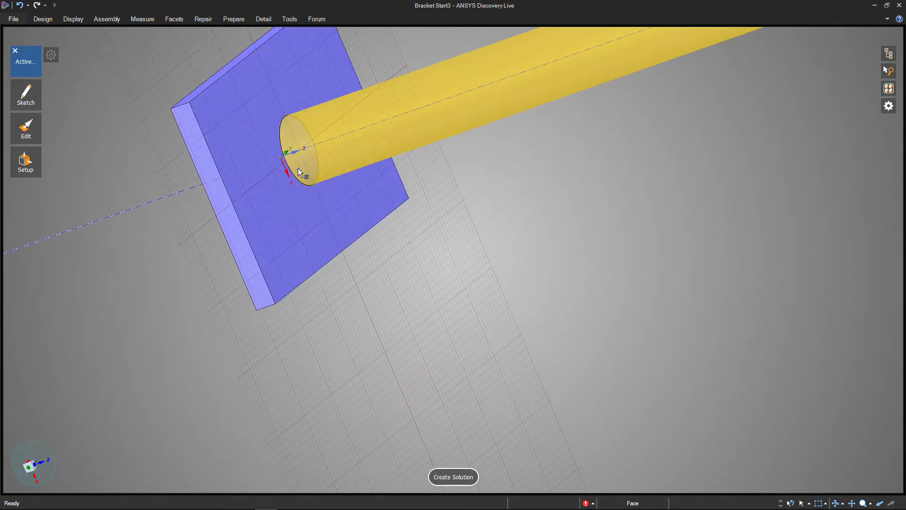
{"action": "left_click", "coordinate": [295, 150]}
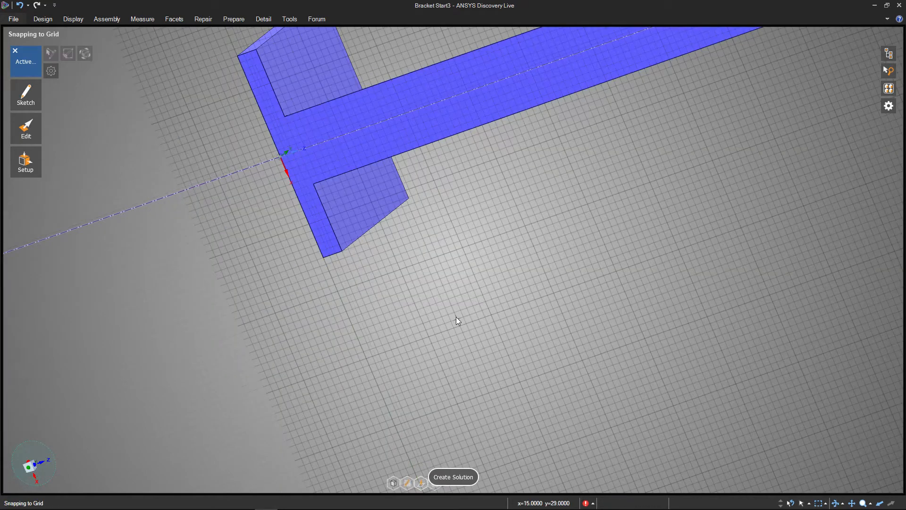
- Start a cylinder with its first end at the midpoint of the lower plate's inner edge
{"action": "scroll", "coordinate": [610, 361], "scroll_direction": "down", "scroll_amount": 6}
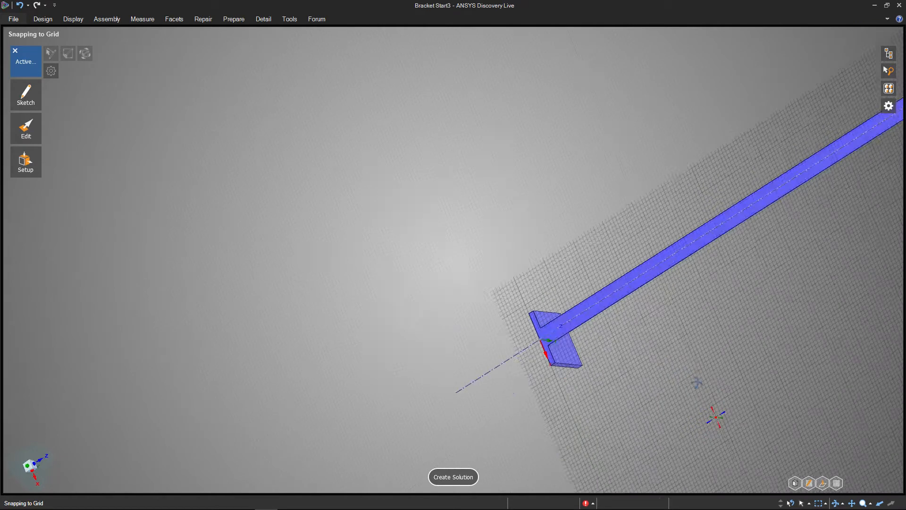
{"action": "middle_click_drag", "start_coordinate": [738, 438], "coordinate": [465, 322]}
{"action": "middle_click_drag", "start_coordinate": [521, 358], "coordinate": [622, 418], "text": "ctrl"}
{"action": "middle_click_drag", "start_coordinate": [572, 404], "coordinate": [482, 310], "text": "shift"}
{"action": "middle_click_drag", "start_coordinate": [477, 441], "coordinate": [469, 404], "text": "shift"}
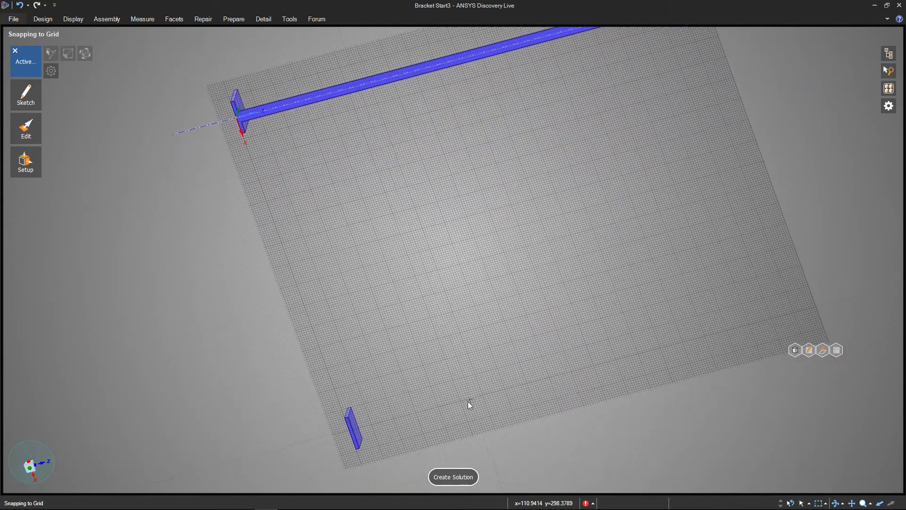
{"action": "left_click", "coordinate": [349, 416]}
{"action": "left_click", "coordinate": [42, 19]}
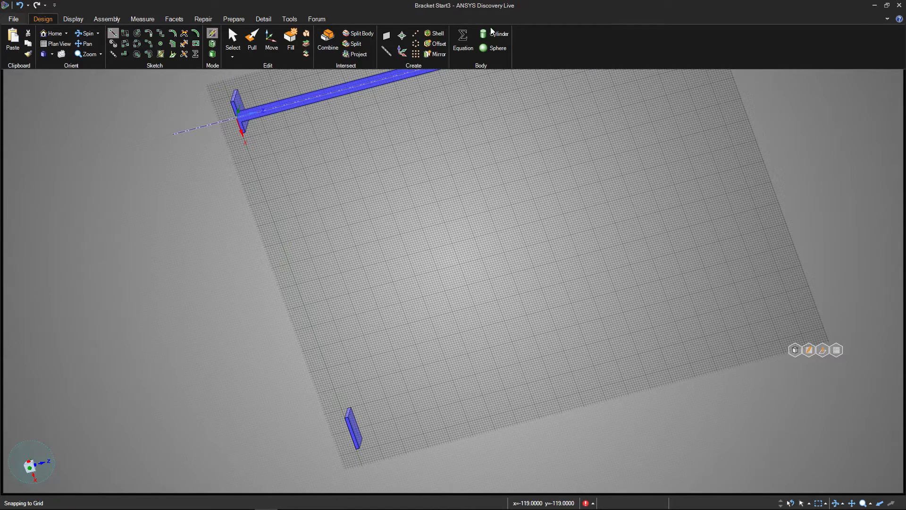
{"action": "left_click", "coordinate": [496, 34]}
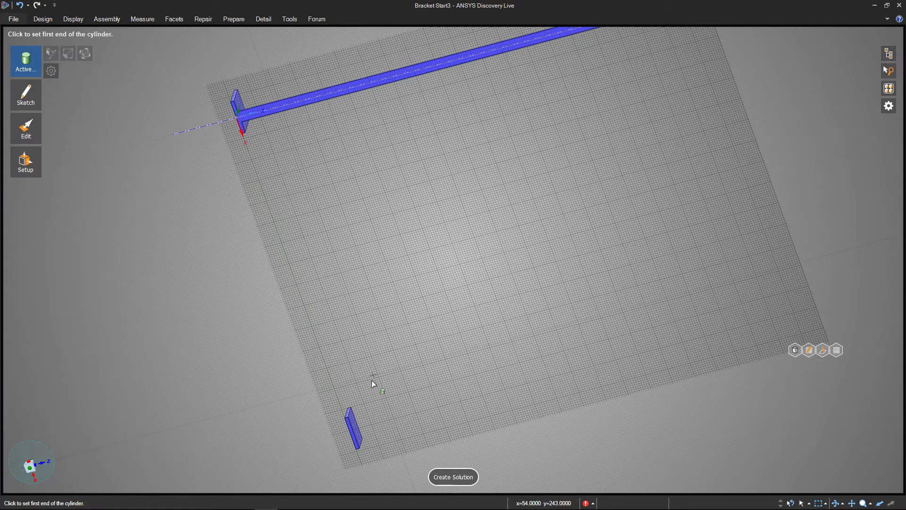
{"action": "scroll", "coordinate": [351, 430], "scroll_direction": "up", "scroll_amount": 5}
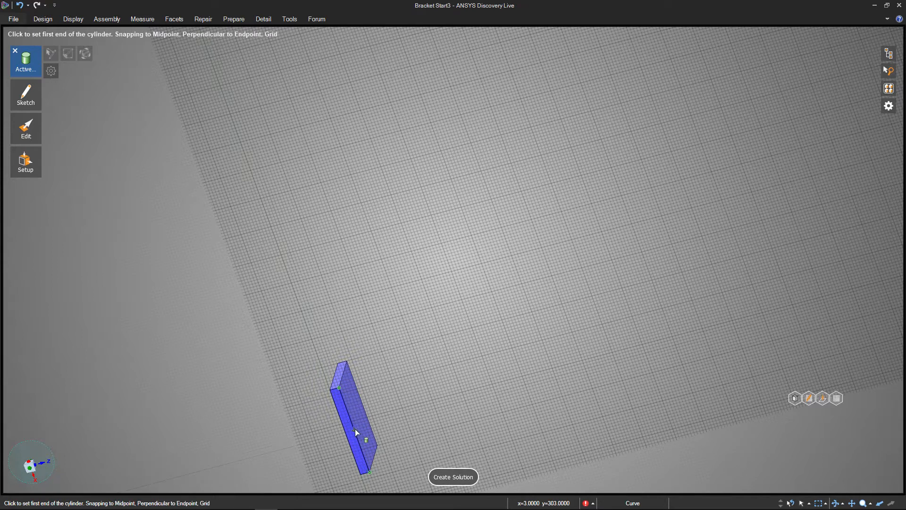
{"action": "left_click", "coordinate": [354, 432]}
- End the cylinder on the upper rod's axis, between its midpoint and the small cylinder, with a 10 mm diameter
{"action": "scroll", "coordinate": [542, 197], "scroll_direction": "up", "scroll_amount": 2}
{"action": "scroll", "coordinate": [542, 197], "scroll_direction": "down", "scroll_amount": 5}
{"action": "scroll", "coordinate": [517, 107], "scroll_direction": "down", "scroll_amount": 2}
{"action": "scroll", "coordinate": [626, 90], "scroll_direction": "up", "scroll_amount": 1}
{"action": "middle_click_drag", "start_coordinate": [631, 81], "coordinate": [521, 278], "text": "shift"}
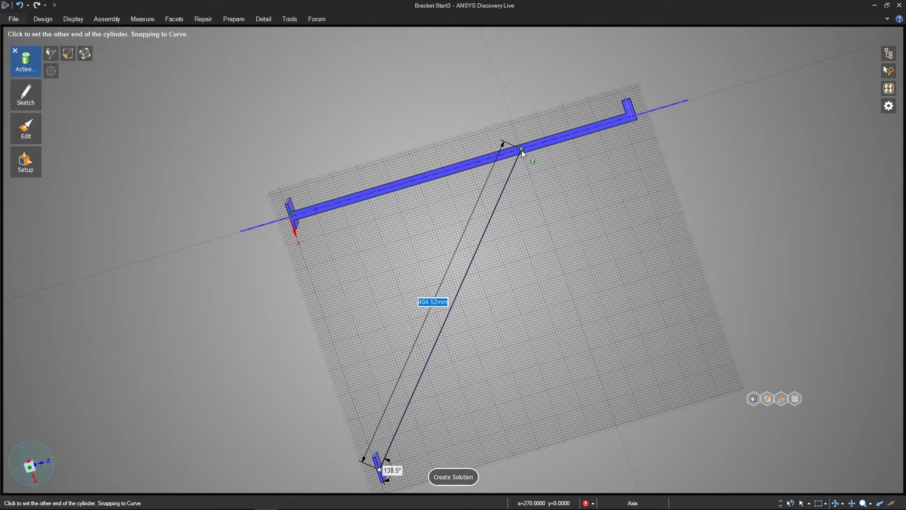
{"action": "left_click", "coordinate": [495, 157]}
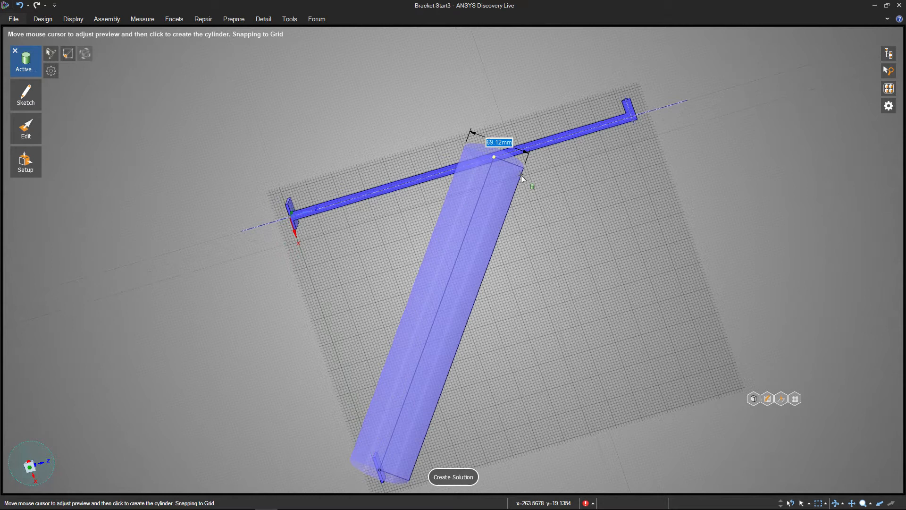
{"action": "type", "text": "10"}
{"action": "key", "text": "Return"}
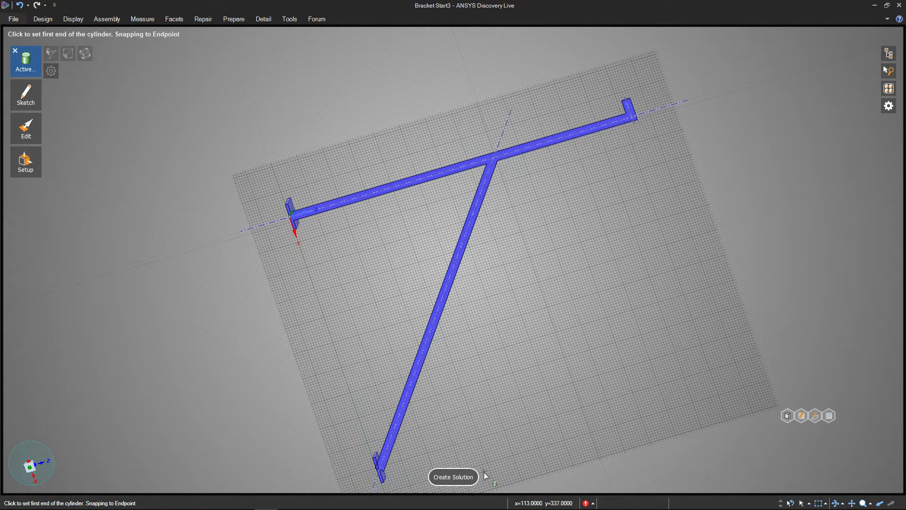
- Leave the sketch plane and return to 3D mode
{"action": "middle_click_drag", "start_coordinate": [498, 199], "coordinate": [495, 253], "text": "shift"}
{"action": "scroll", "coordinate": [495, 256], "scroll_direction": "up", "scroll_amount": 5}
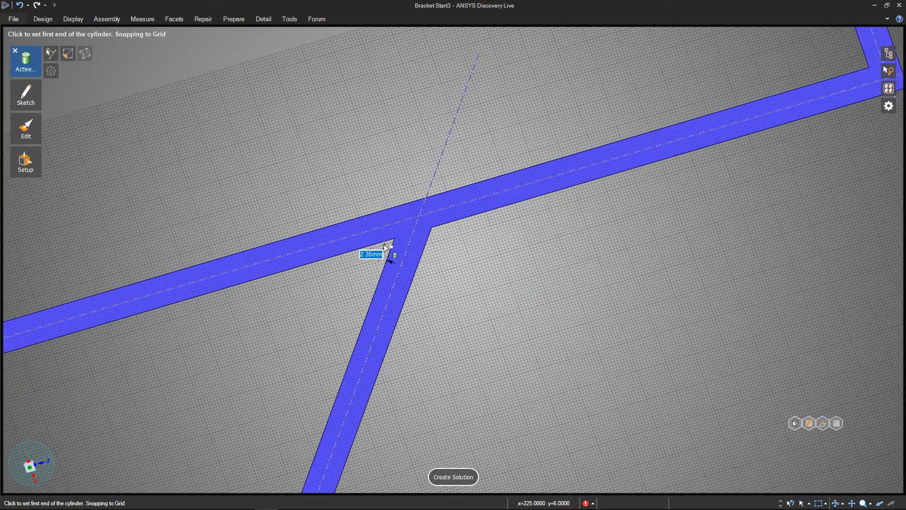
{"action": "scroll", "coordinate": [462, 389], "scroll_direction": "down", "scroll_amount": 5}
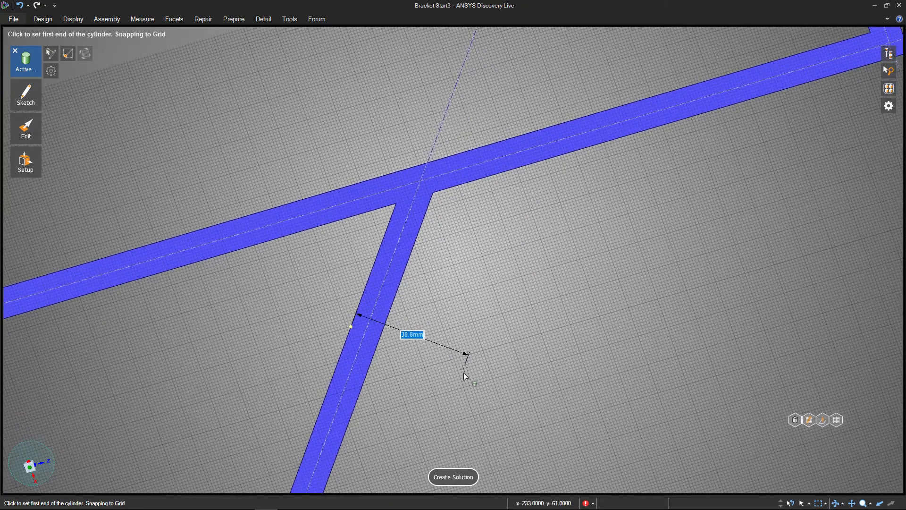
{"action": "middle_click_drag", "start_coordinate": [492, 375], "coordinate": [616, 165], "text": "shift"}
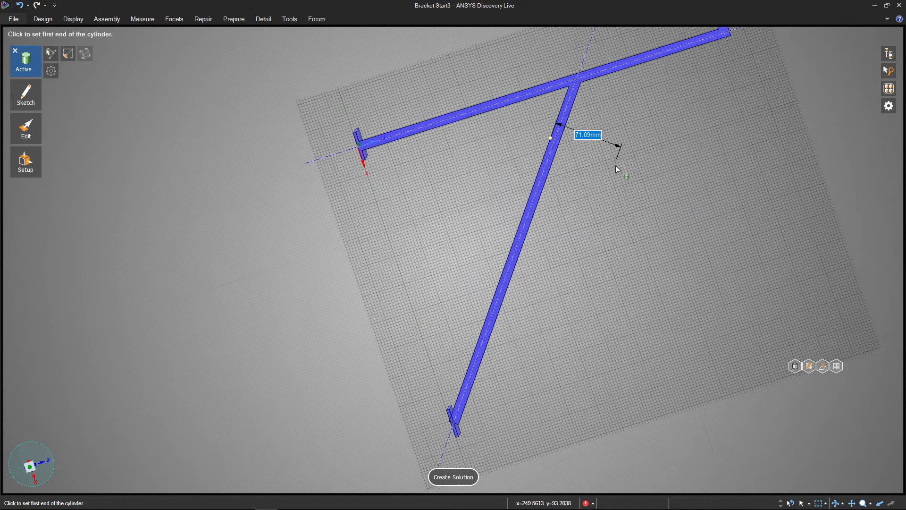
{"action": "scroll", "coordinate": [441, 424], "scroll_direction": "up", "scroll_amount": 5}
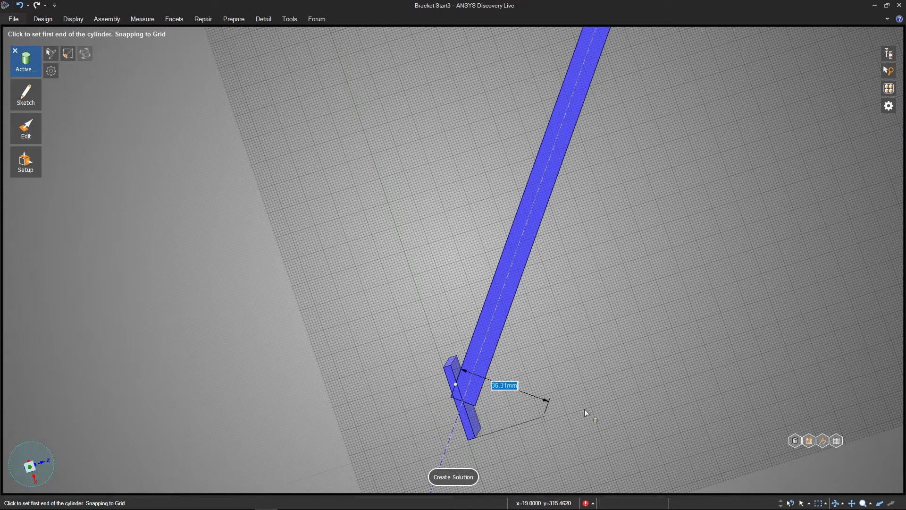
{"action": "left_click", "coordinate": [795, 440]}
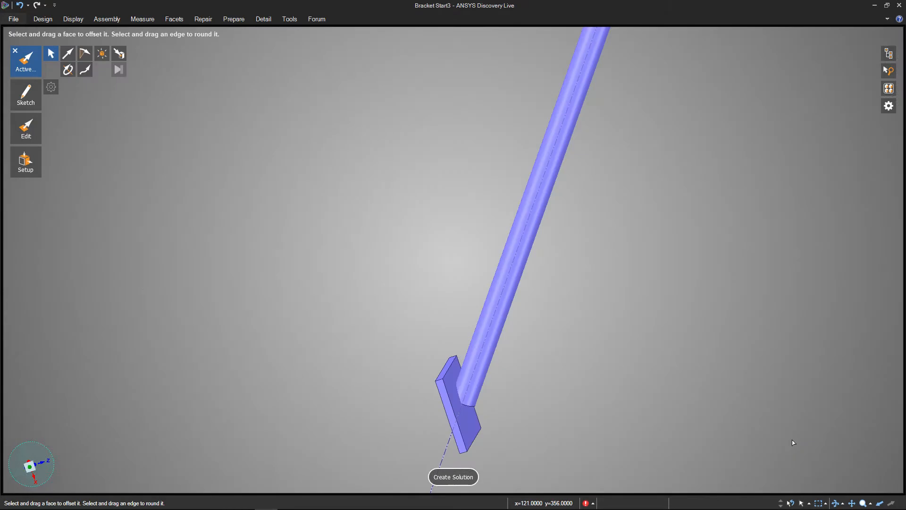
- Try to pull the angled rod's exposed end face up to the lower plate's outer face, and leave the Pull tool
{"action": "middle_click_drag", "start_coordinate": [488, 434], "coordinate": [492, 393], "text": "shift"}
{"action": "left_click", "coordinate": [478, 379]}
{"action": "middle_click_drag", "start_coordinate": [458, 343], "coordinate": [482, 326]}
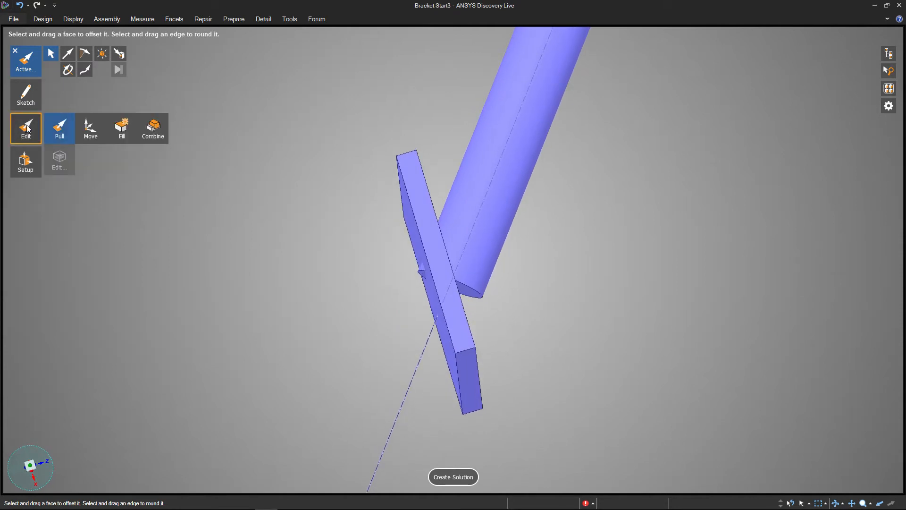
{"action": "left_click", "coordinate": [465, 290]}
{"action": "left_click", "coordinate": [465, 289]}
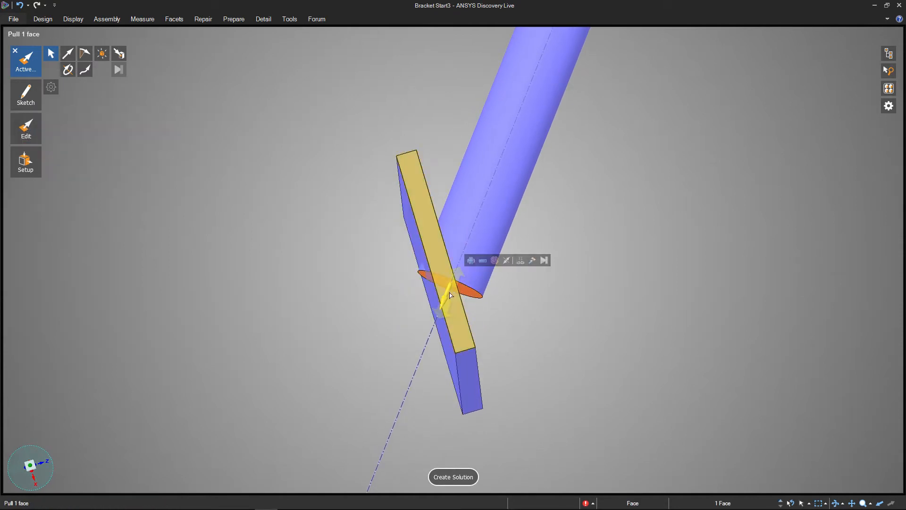
{"action": "left_click", "coordinate": [531, 260]}
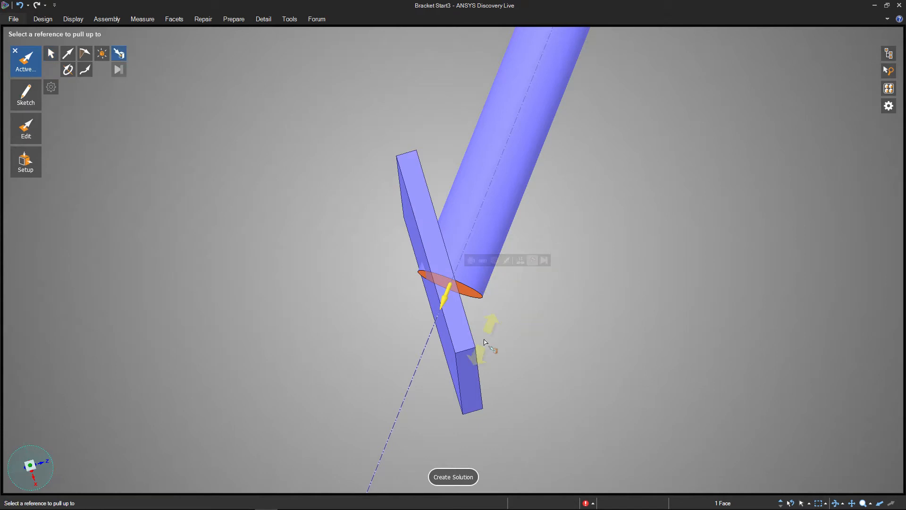
{"action": "left_click", "coordinate": [439, 363]}
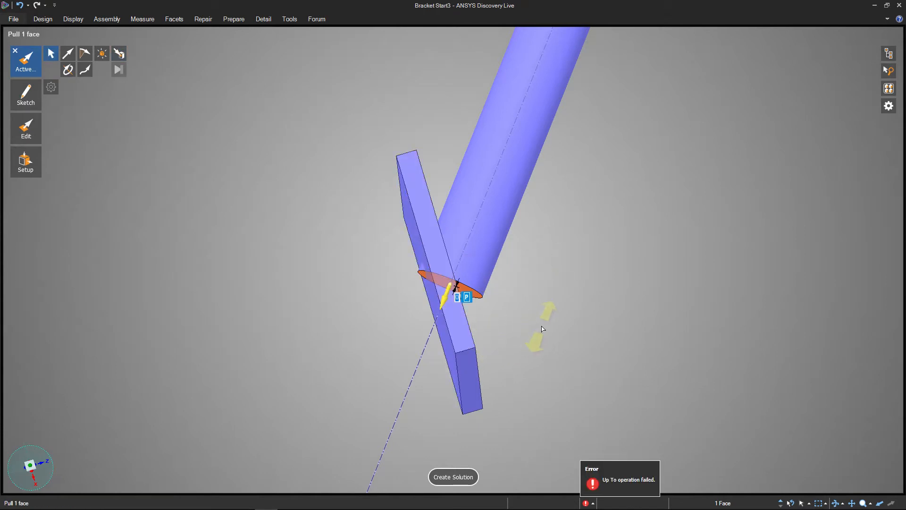
{"action": "middle_click_drag", "start_coordinate": [543, 329], "coordinate": [500, 330]}
{"action": "left_click", "coordinate": [460, 333]}
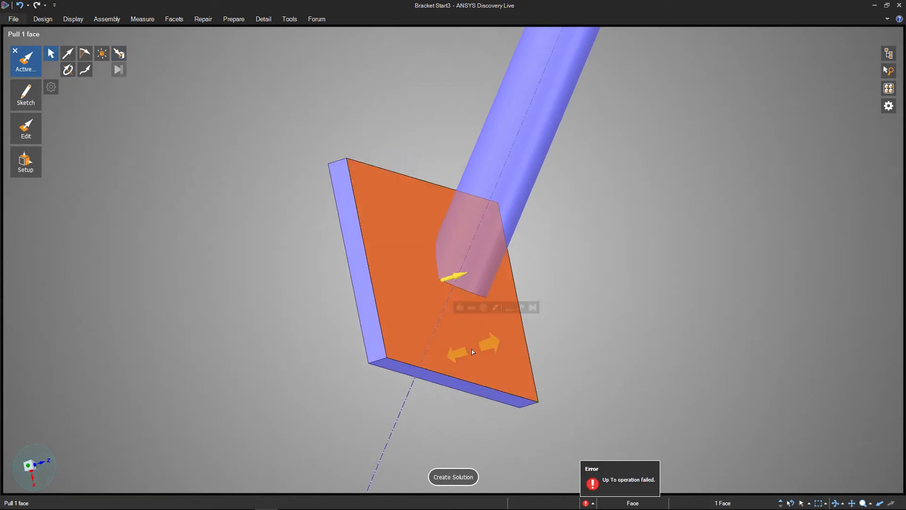
{"action": "scroll", "coordinate": [532, 409], "scroll_direction": "down", "scroll_amount": 2}
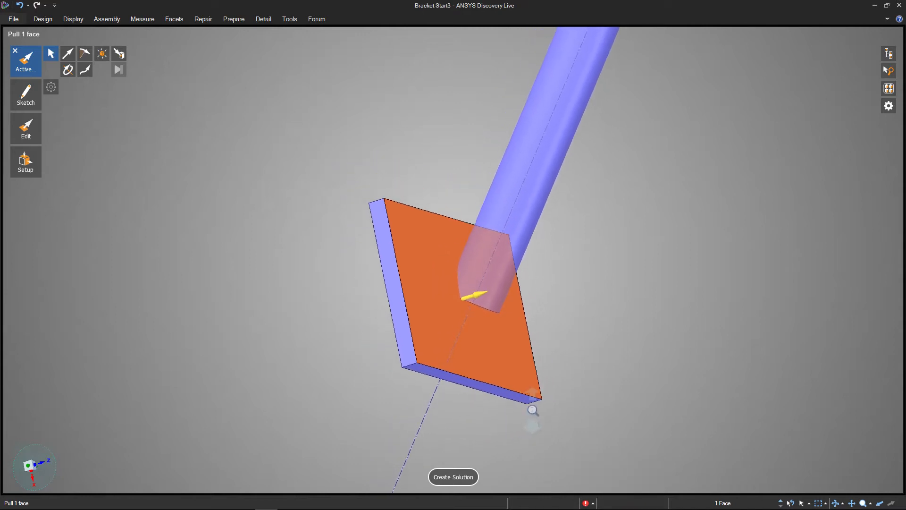
{"action": "middle_click_drag", "start_coordinate": [283, 242], "coordinate": [241, 245], "text": "shift"}
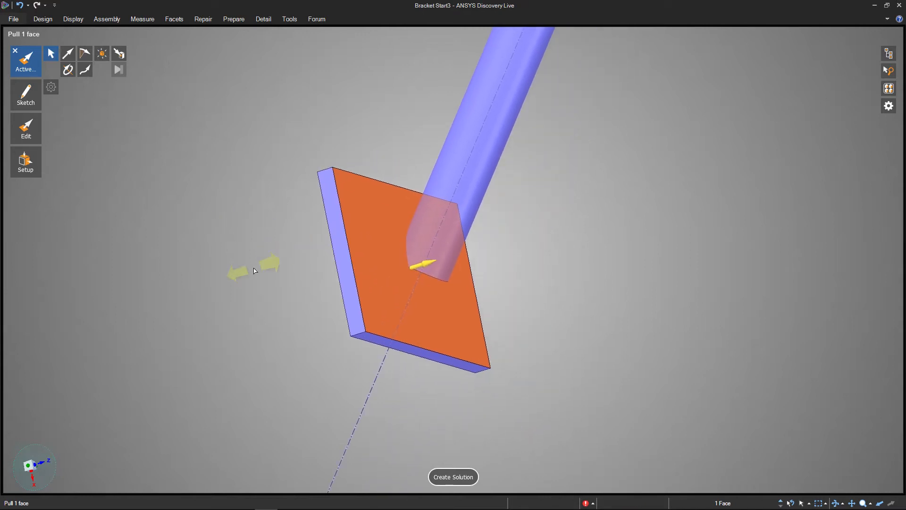
{"action": "middle_click_drag", "start_coordinate": [262, 278], "coordinate": [273, 273], "text": "ctrl"}
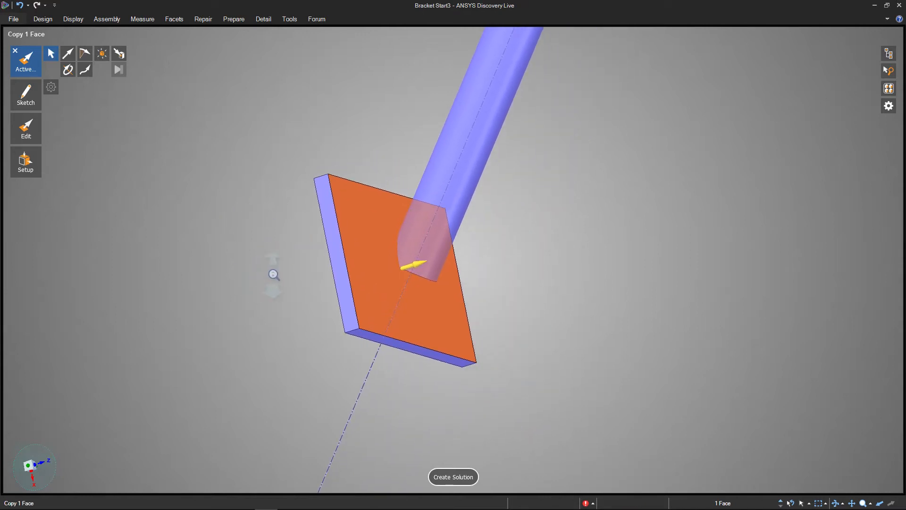
{"action": "left_click", "coordinate": [16, 52]}
{"action": "left_click", "coordinate": [228, 269]}
{"action": "middle_click_drag", "start_coordinate": [228, 269], "coordinate": [263, 244], "text": "shift"}
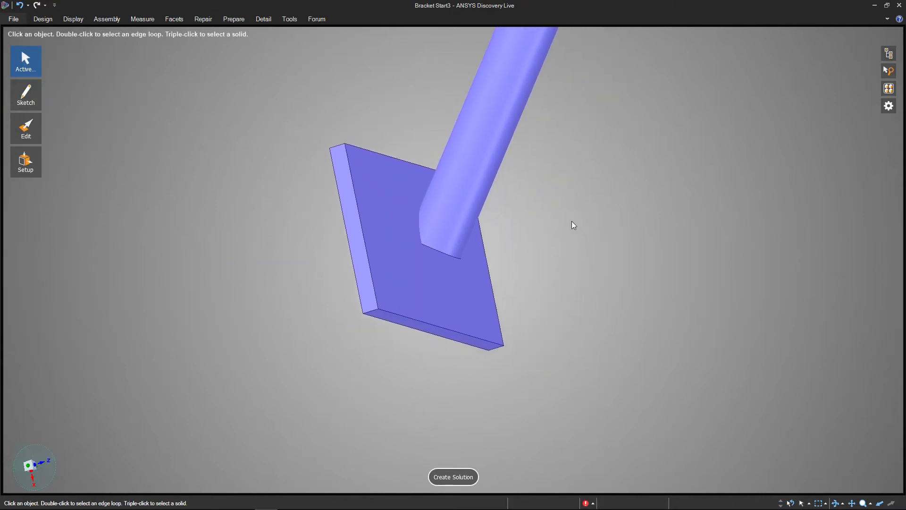
{"action": "left_click", "coordinate": [428, 242]}
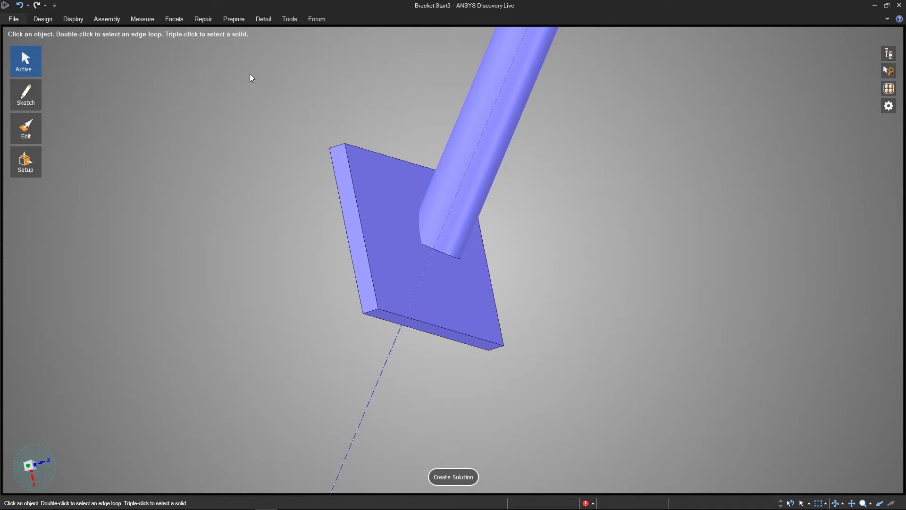
{"action": "left_click_drag", "start_coordinate": [345, 181], "coordinate": [268, 115]}
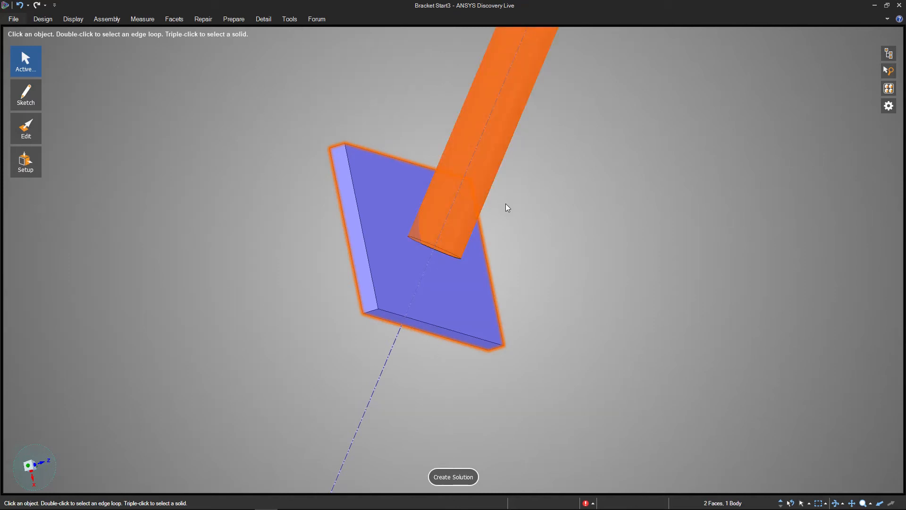
{"action": "mouse_move", "coordinate": [21, 137]}
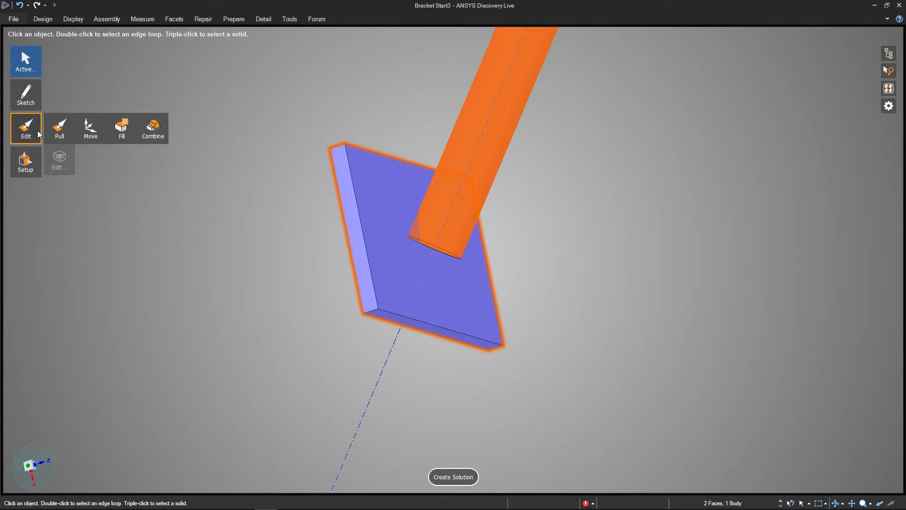
{"action": "left_click", "coordinate": [144, 134]}
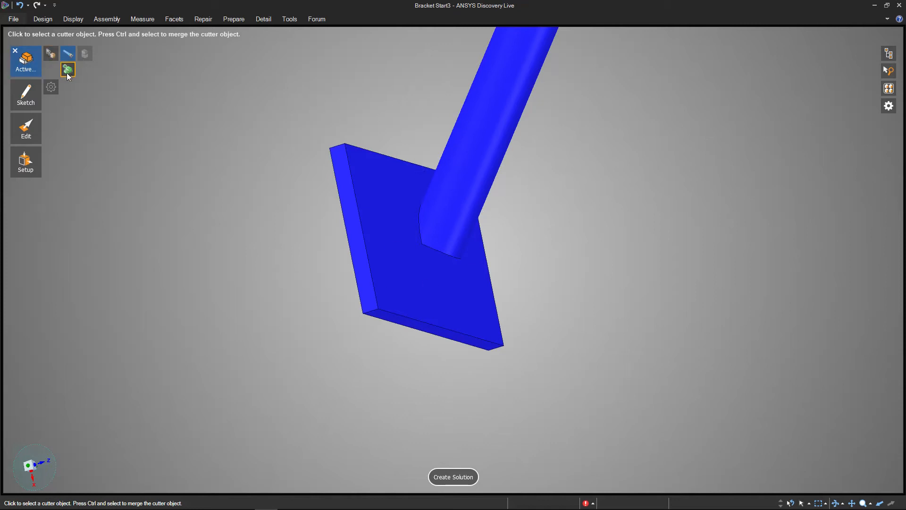
{"action": "left_click", "coordinate": [13, 51]}
- Pull the angled rod's exposed end face along its axis into the lower plate, closing the gap at the joint
{"action": "middle_click_drag", "start_coordinate": [276, 224], "coordinate": [246, 201], "text": "shift"}
{"action": "mouse_move", "coordinate": [439, 206]}
{"action": "middle_mouse_down"}
{"action": "mouse_move", "coordinate": [493, 218]}
{"action": "mouse_move", "coordinate": [537, 210]}
{"action": "mouse_move", "coordinate": [524, 218]}
{"action": "mouse_move", "coordinate": [520, 188]}
{"action": "mouse_move", "coordinate": [517, 211]}
{"action": "mouse_move", "coordinate": [540, 208]}
{"action": "mouse_move", "coordinate": [512, 208]}
{"action": "mouse_move", "coordinate": [502, 187]}
{"action": "middle_mouse_up"}
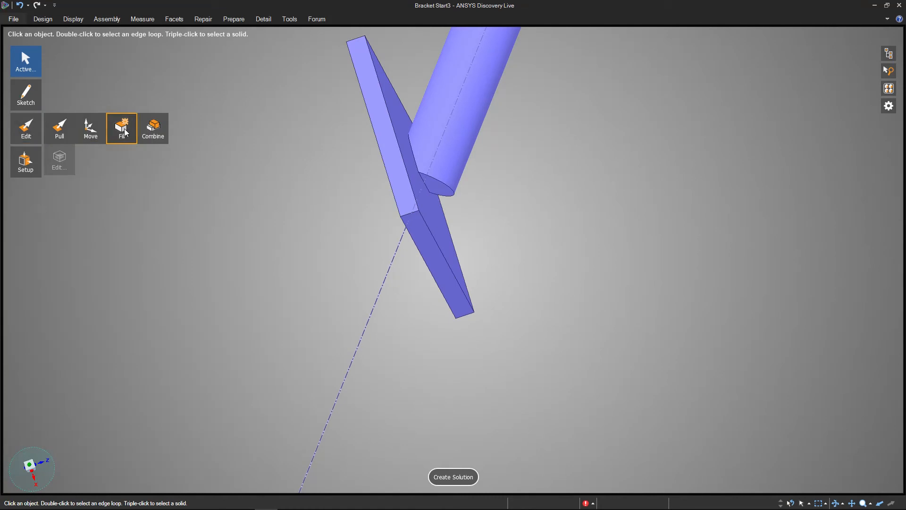
{"action": "left_click", "coordinate": [58, 131]}
{"action": "left_click", "coordinate": [437, 187]}
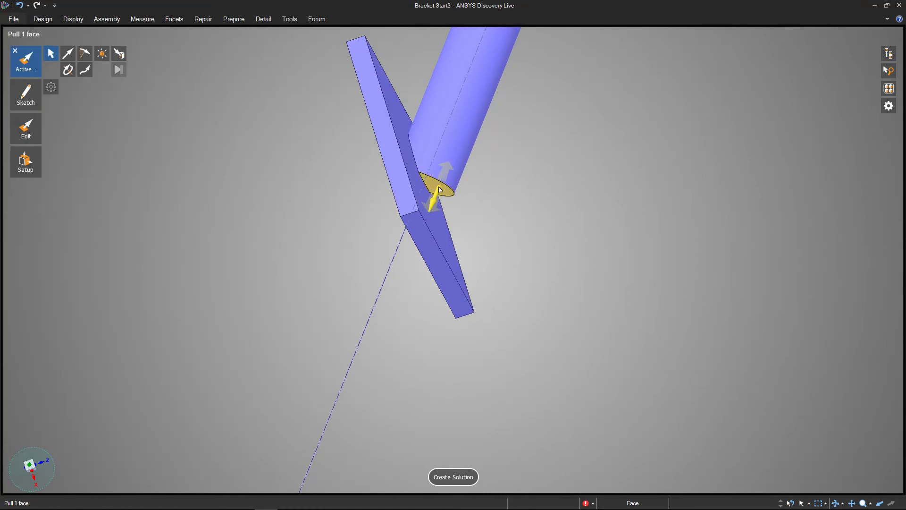
{"action": "left_click", "coordinate": [439, 188]}
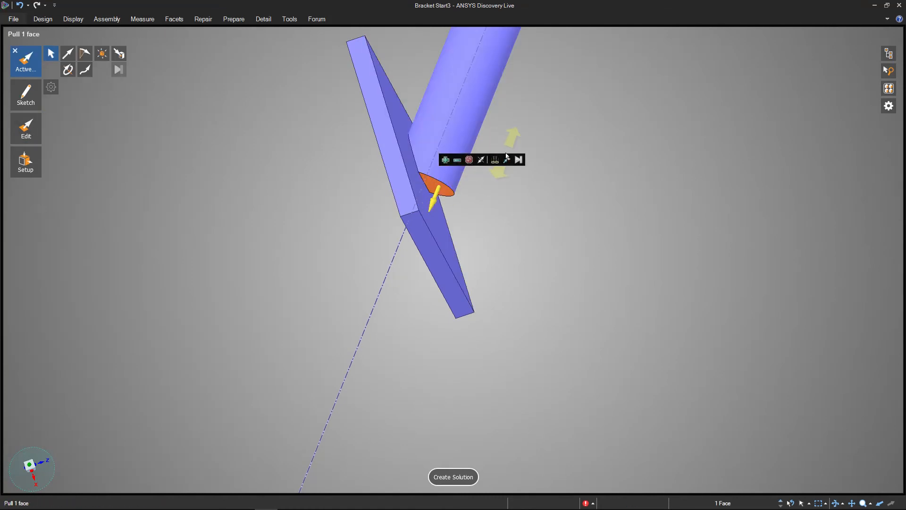
{"action": "left_click_drag", "start_coordinate": [435, 198], "coordinate": [429, 211]}
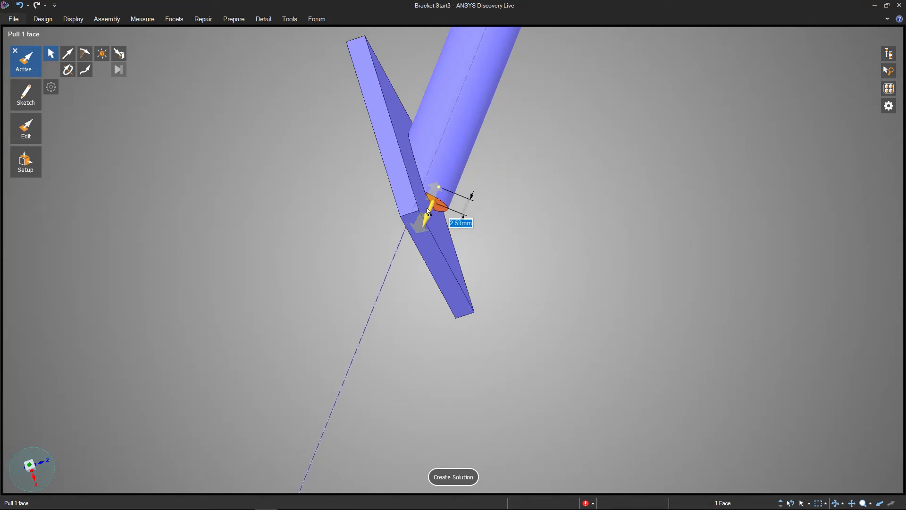
{"action": "mouse_move", "coordinate": [527, 209]}
{"action": "middle_mouse_down"}
{"action": "mouse_move", "coordinate": [570, 198]}
{"action": "mouse_move", "coordinate": [558, 228]}
{"action": "mouse_move", "coordinate": [493, 204]}
{"action": "mouse_move", "coordinate": [552, 182]}
{"action": "mouse_move", "coordinate": [530, 239]}
{"action": "mouse_move", "coordinate": [503, 239]}
{"action": "mouse_move", "coordinate": [503, 227]}
{"action": "mouse_move", "coordinate": [524, 220]}
{"action": "middle_mouse_up"}
{"action": "left_click_drag", "start_coordinate": [463, 261], "coordinate": [467, 251]}
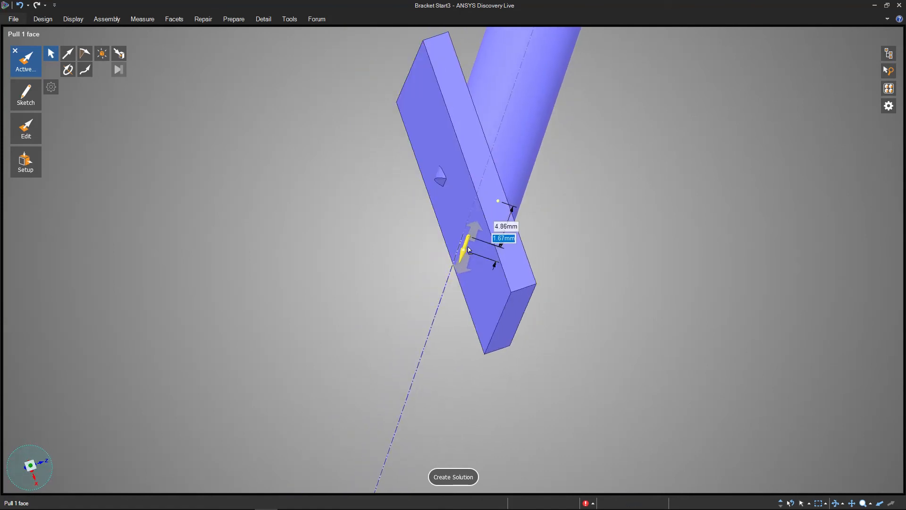
{"action": "key", "text": "Escape"}
- Pull the angled rod's protruding end face up to the lower plate's outer face so the rod ends flush
{"action": "middle_click_drag", "start_coordinate": [467, 253], "coordinate": [538, 233]}
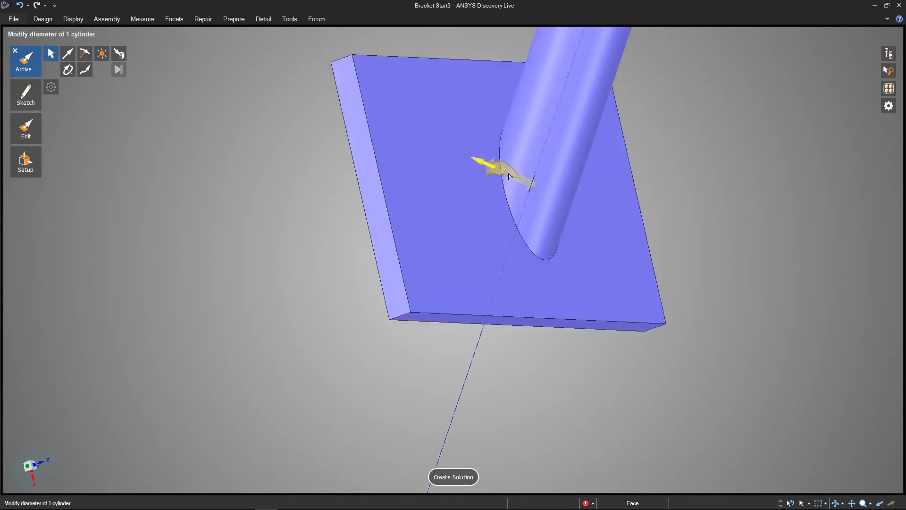
{"action": "middle_click_drag", "start_coordinate": [263, 190], "coordinate": [297, 193], "text": "shift"}
{"action": "mouse_move", "coordinate": [295, 193]}
{"action": "middle_mouse_down", "text": "ctrl"}
{"action": "mouse_move", "coordinate": [348, 197]}
{"action": "mouse_move", "coordinate": [255, 197]}
{"action": "mouse_move", "coordinate": [417, 211]}
{"action": "mouse_move", "coordinate": [433, 204]}
{"action": "middle_mouse_up", "text": "ctrl"}
{"action": "middle_click_drag", "start_coordinate": [325, 182], "coordinate": [330, 163]}
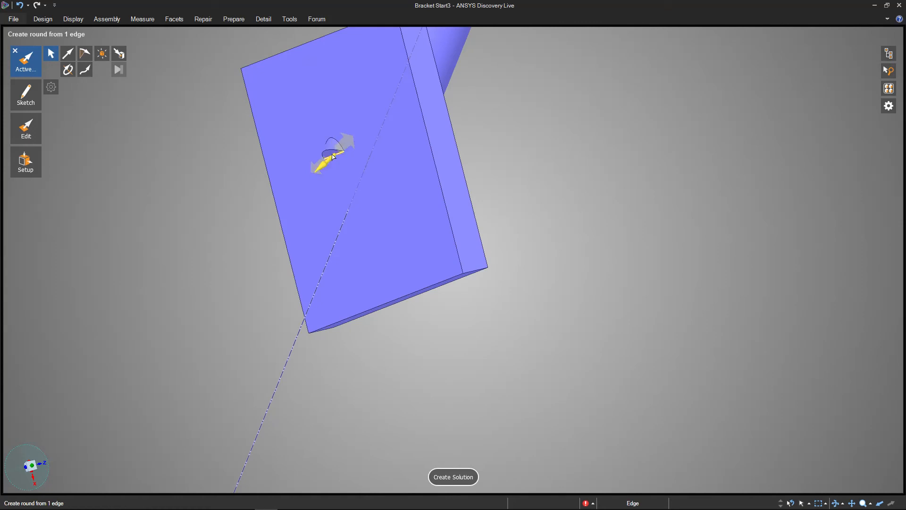
{"action": "left_click", "coordinate": [318, 166]}
{"action": "left_click_drag", "start_coordinate": [320, 165], "coordinate": [328, 160]}
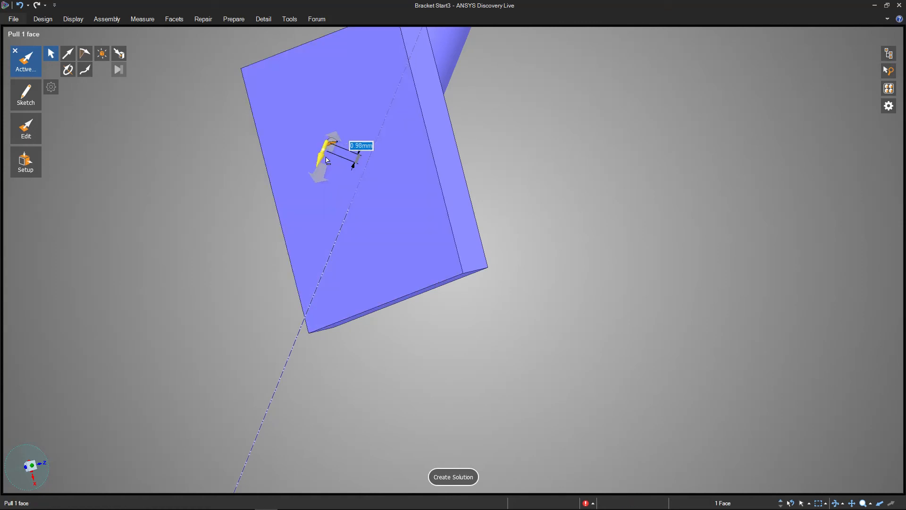
{"action": "left_click_drag", "start_coordinate": [326, 157], "coordinate": [320, 161]}
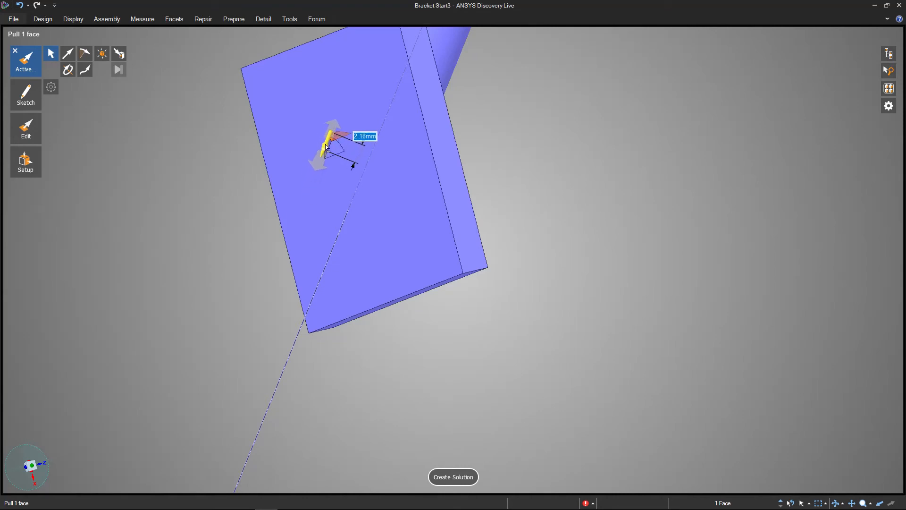
{"action": "left_click_drag", "start_coordinate": [323, 148], "coordinate": [324, 161]}
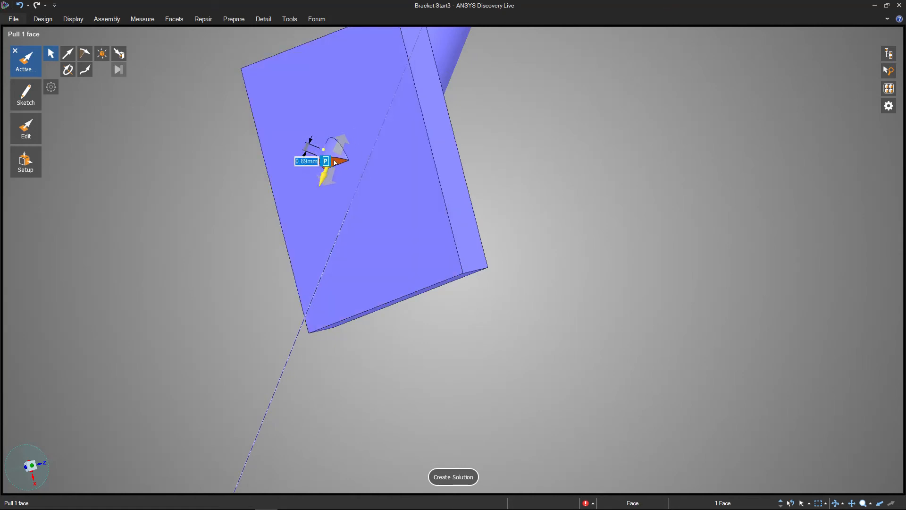
{"action": "left_click", "coordinate": [403, 133]}
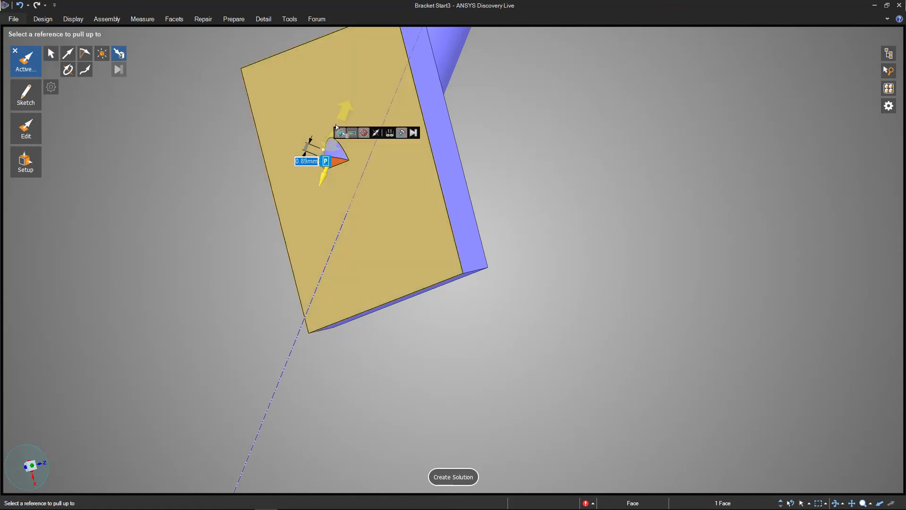
{"action": "left_click", "coordinate": [535, 223]}
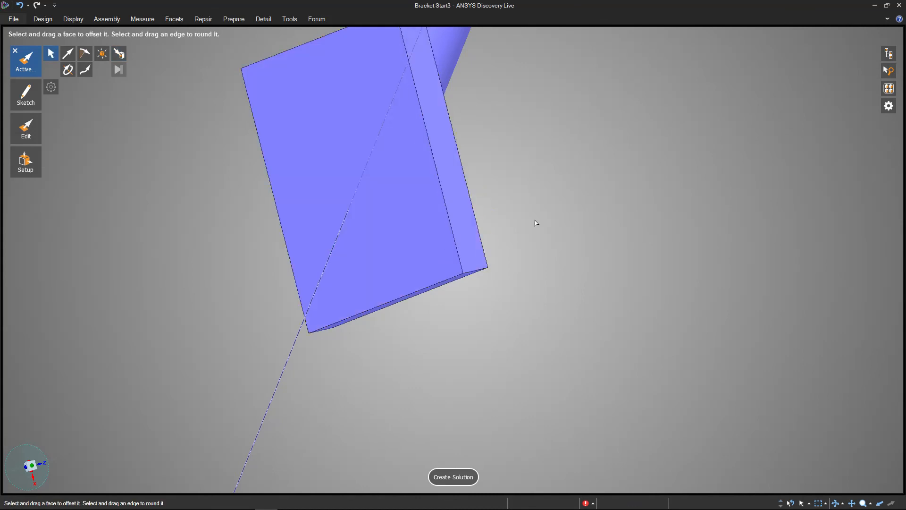
- Examine the lower plate's outer face where the angled rod came through, and leave the Pull tool
{"action": "scroll", "coordinate": [526, 169], "scroll_direction": "down", "scroll_amount": 2}
{"action": "scroll", "coordinate": [530, 161], "scroll_direction": "up", "scroll_amount": 3}
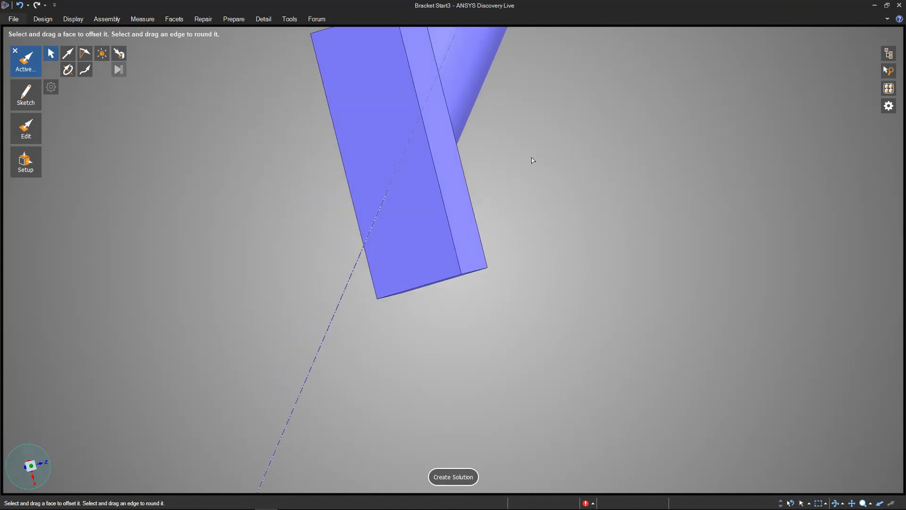
{"action": "scroll", "coordinate": [524, 190], "scroll_direction": "down", "scroll_amount": 2}
{"action": "scroll", "coordinate": [515, 143], "scroll_direction": "down", "scroll_amount": 1}
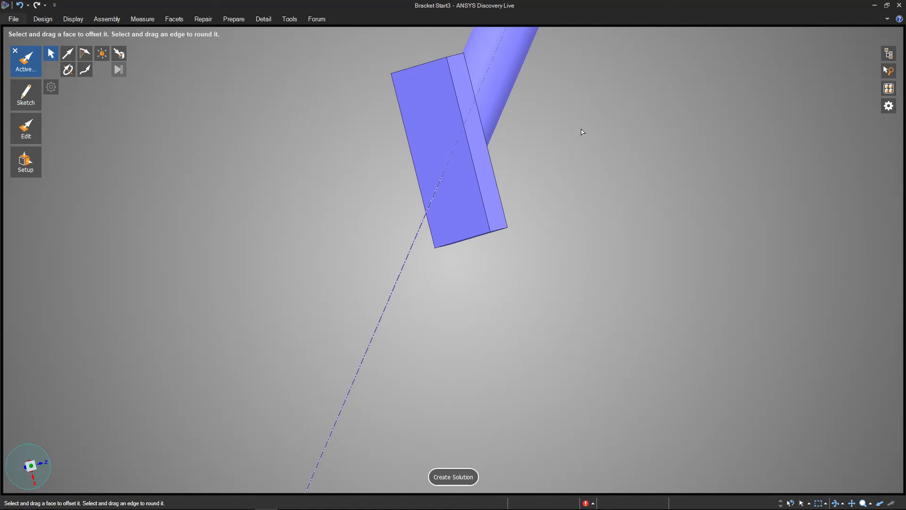
{"action": "left_click", "coordinate": [442, 148]}
{"action": "left_click", "coordinate": [443, 147]}
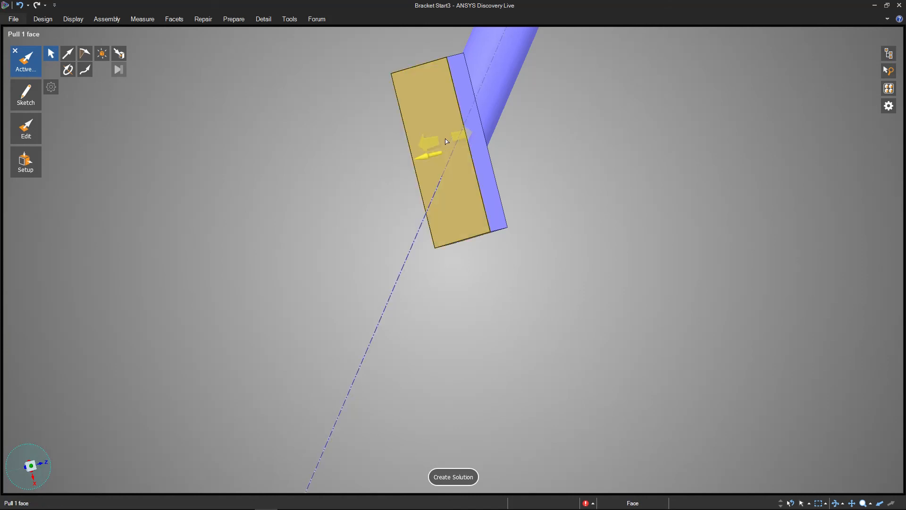
{"action": "key", "text": "Escape"}
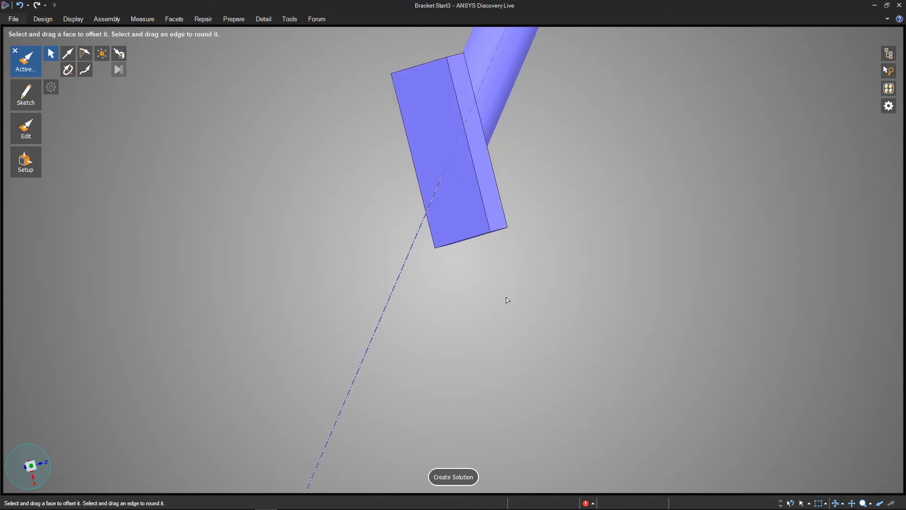
{"action": "left_click", "coordinate": [15, 51]}
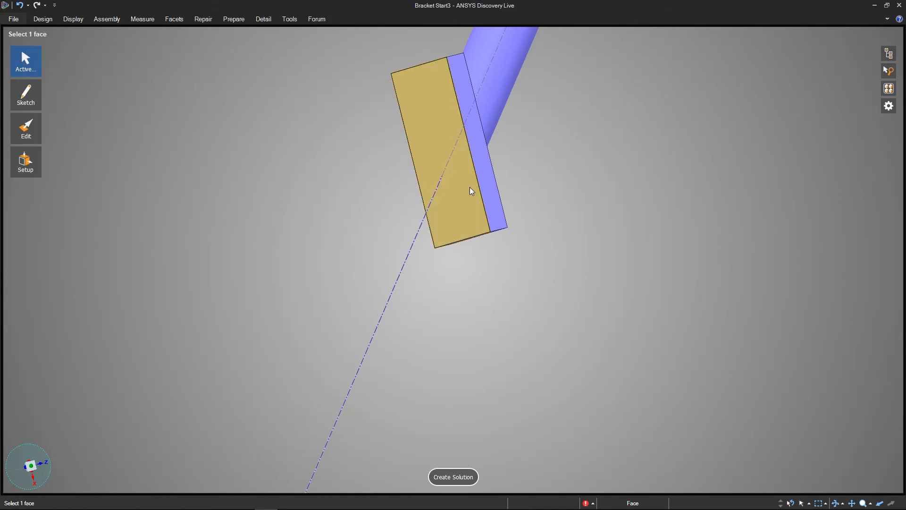
- Fit the whole bracket in view and inspect the joints at the plates, rod intersection and small cylinder
{"action": "key", "text": "z"}
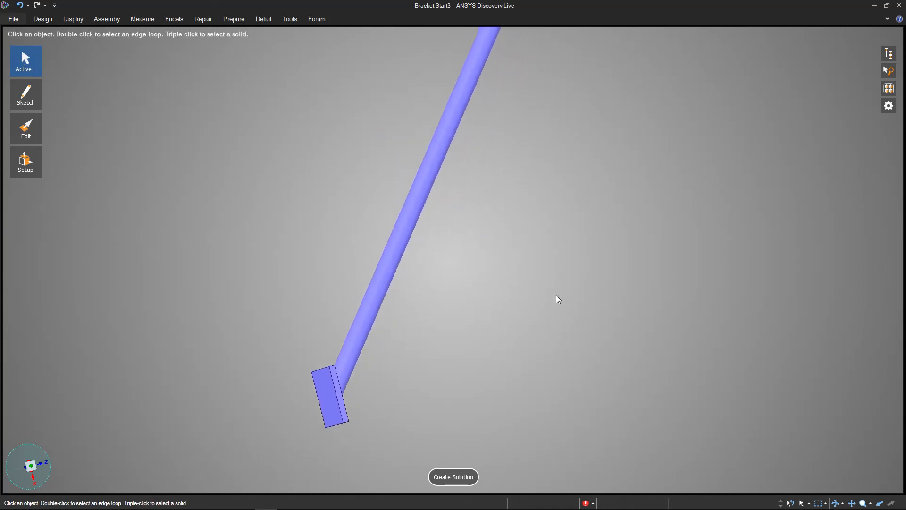
{"action": "mouse_move", "coordinate": [621, 340]}
{"action": "middle_mouse_down"}
{"action": "mouse_move", "coordinate": [568, 382]}
{"action": "mouse_move", "coordinate": [591, 383]}
{"action": "middle_mouse_up"}
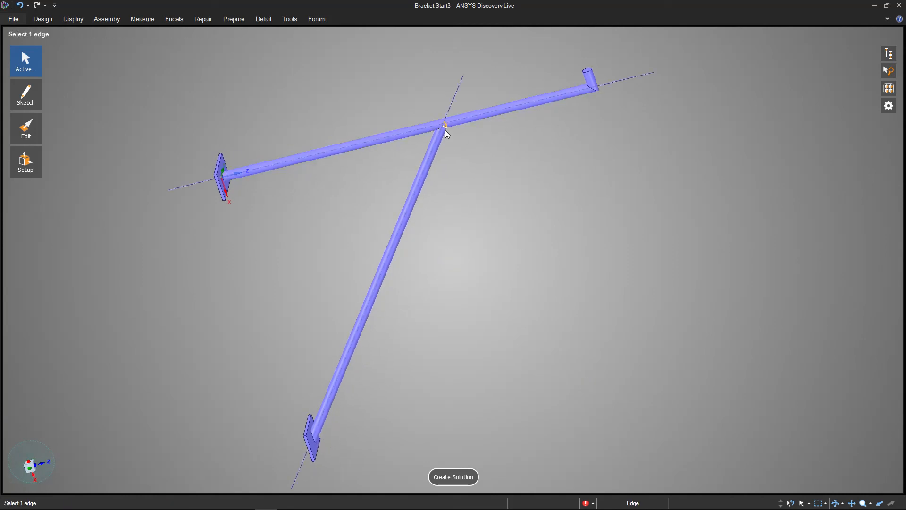
{"action": "left_click", "coordinate": [596, 92]}
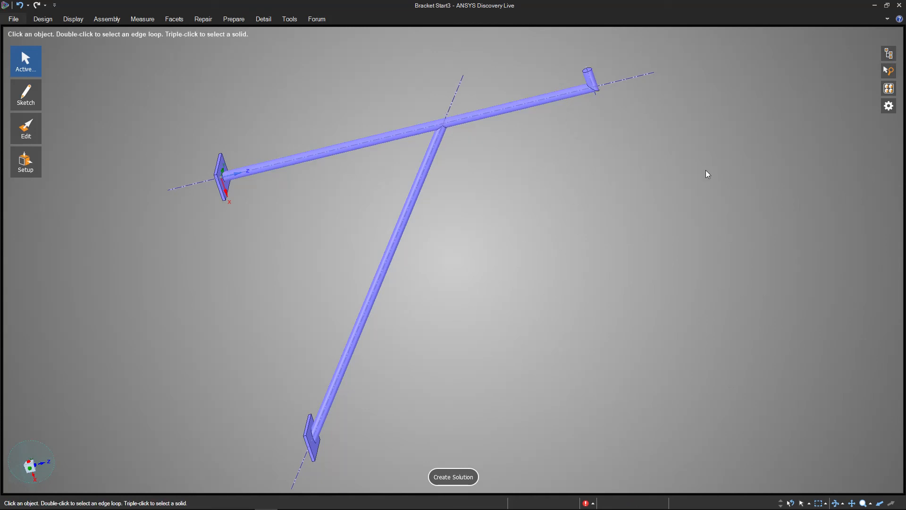
{"action": "mouse_move", "coordinate": [698, 100]}
{"action": "middle_mouse_down", "text": "shift"}
{"action": "mouse_move", "coordinate": [702, 110]}
{"action": "mouse_move", "coordinate": [697, 92]}
{"action": "middle_mouse_up", "text": "shift"}
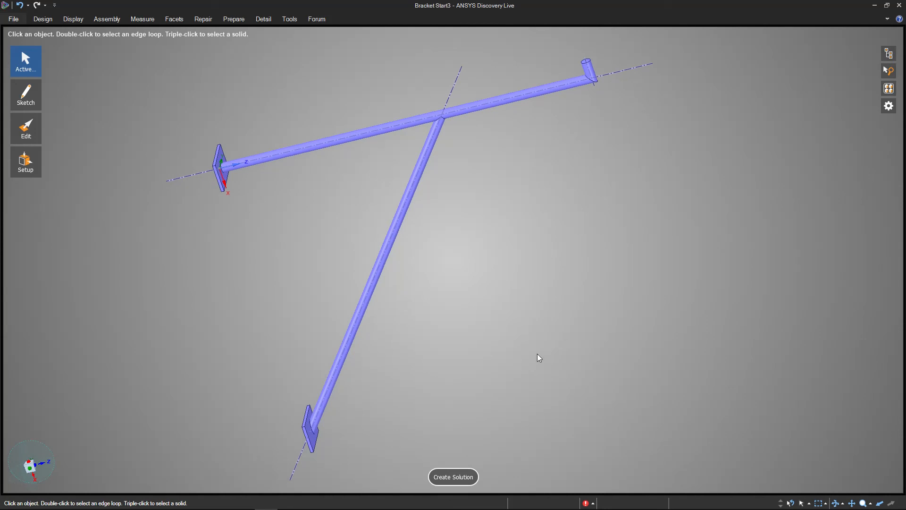